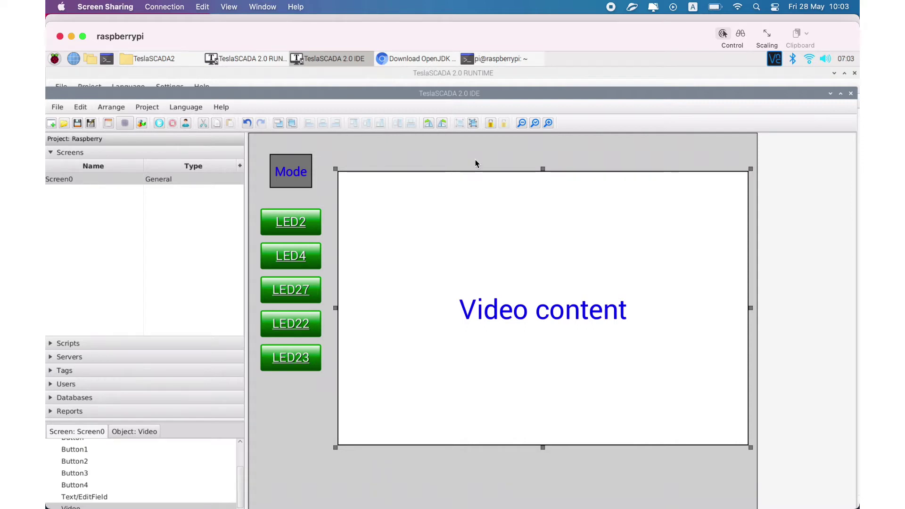
Step: Deselect the Video object, check the VNC Server details, then bring up the Liberica JDK page
{"action": "left_click", "coordinate": [474, 159]}
{"action": "mouse_move", "coordinate": [663, 485]}
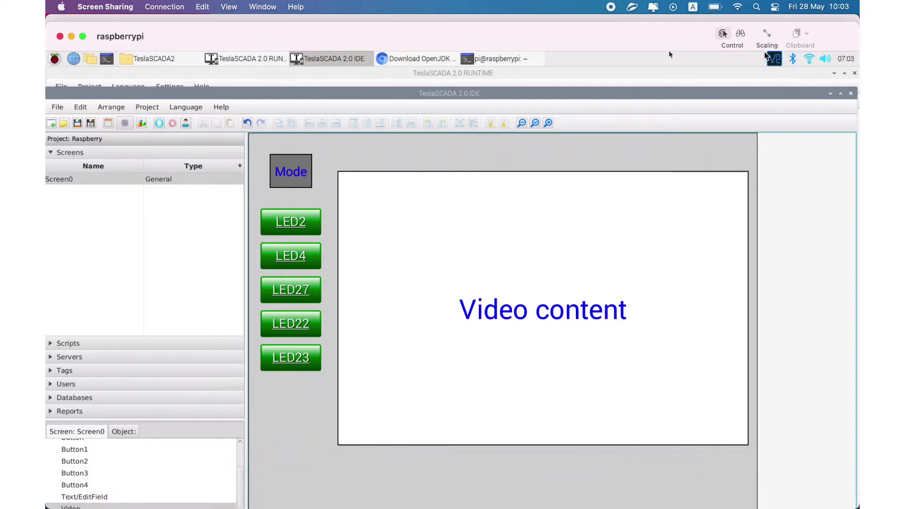
{"action": "left_click", "coordinate": [774, 59]}
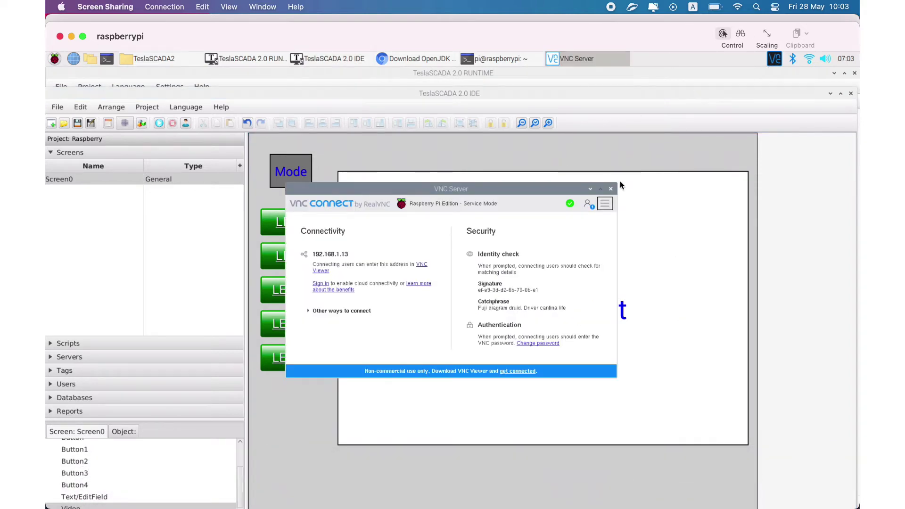
{"action": "left_click", "coordinate": [611, 189]}
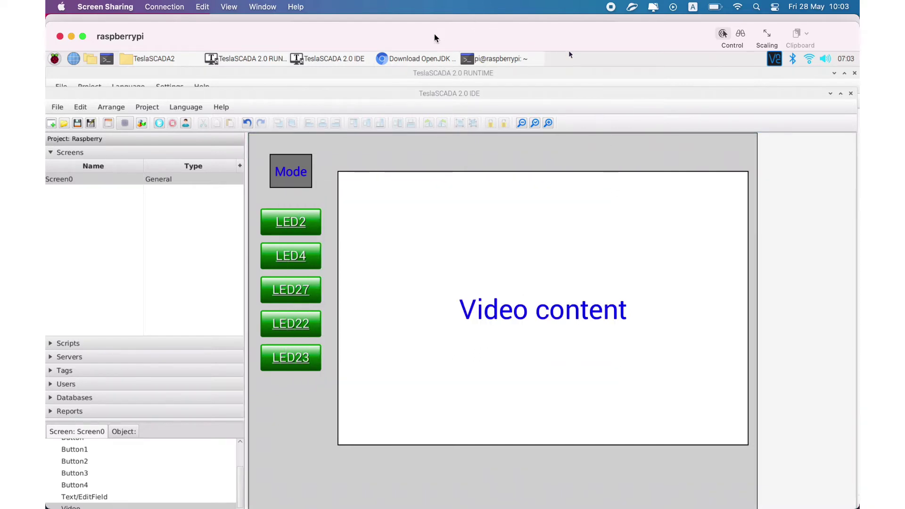
{"action": "left_click", "coordinate": [421, 58]}
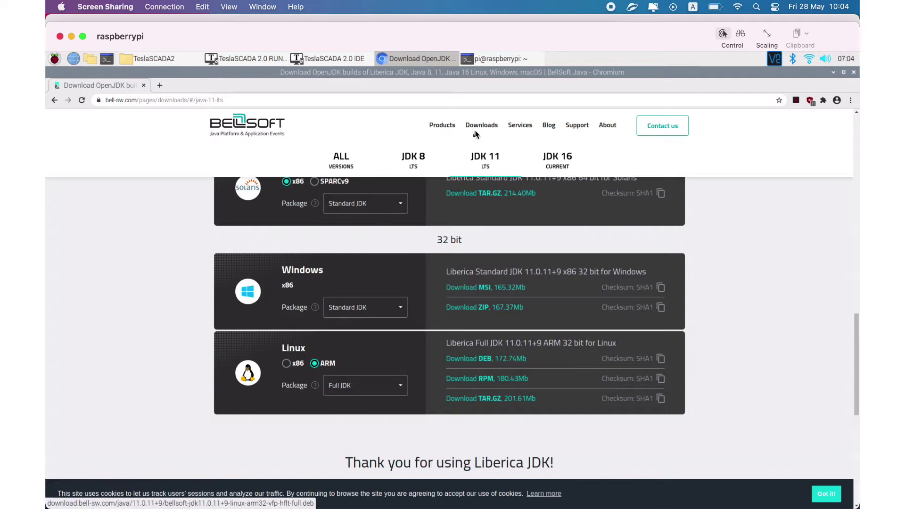
Step: Show the terminal whose java -version output reports OpenJDK 11.0.11 LTS
{"action": "left_click", "coordinate": [493, 60]}
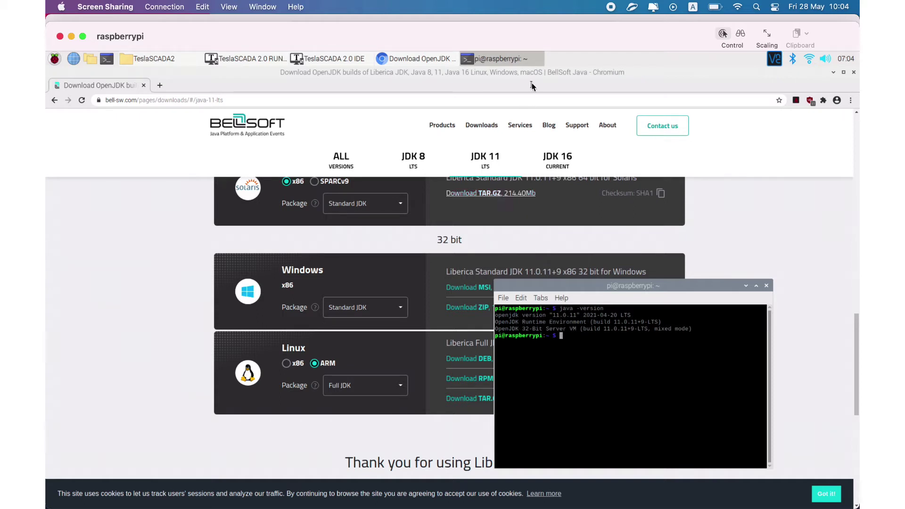
Step: Inspect the TeslaSCADA2.tar.gz archive in the Downloads folder without acting on it
{"action": "left_click", "coordinate": [149, 57]}
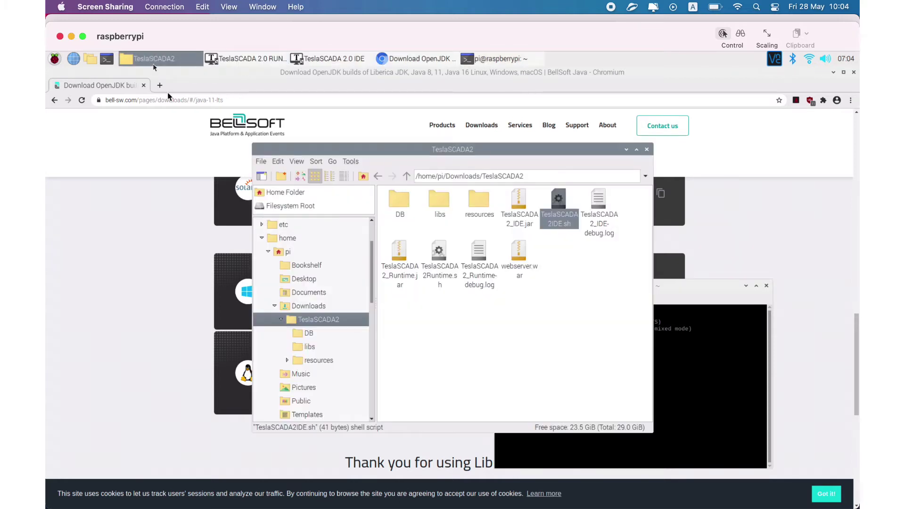
{"action": "left_click", "coordinate": [378, 177]}
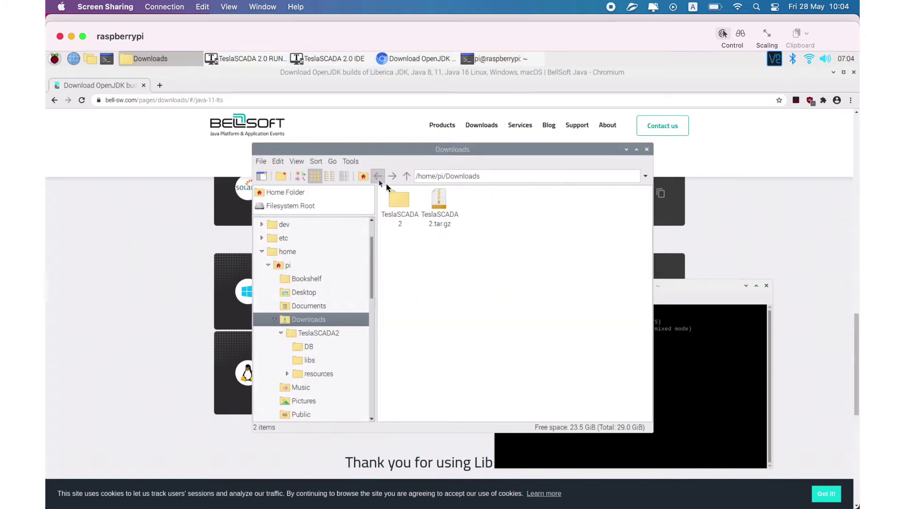
{"action": "left_click", "coordinate": [442, 203]}
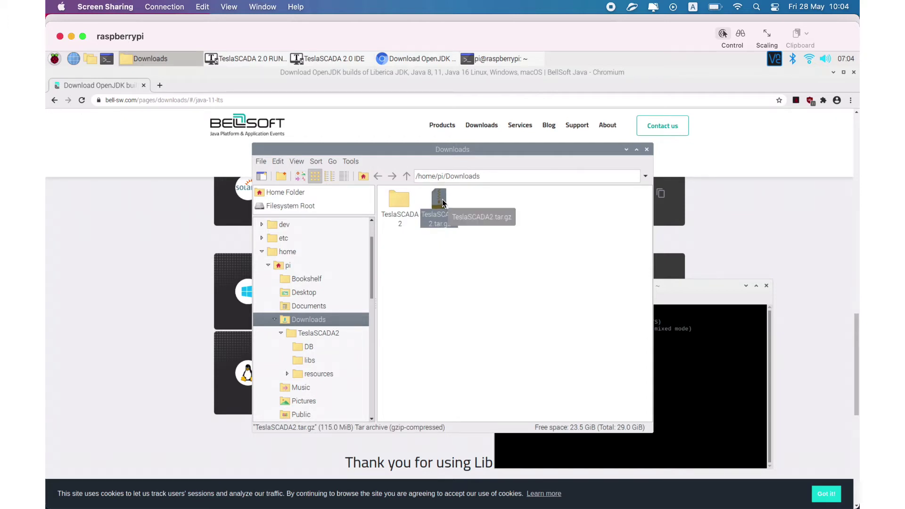
{"action": "right_click", "coordinate": [442, 202]}
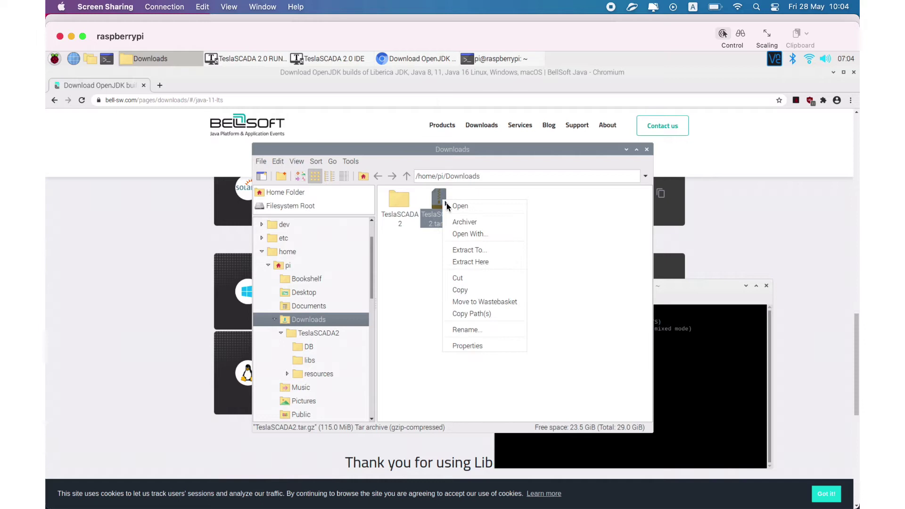
{"action": "left_click", "coordinate": [557, 235]}
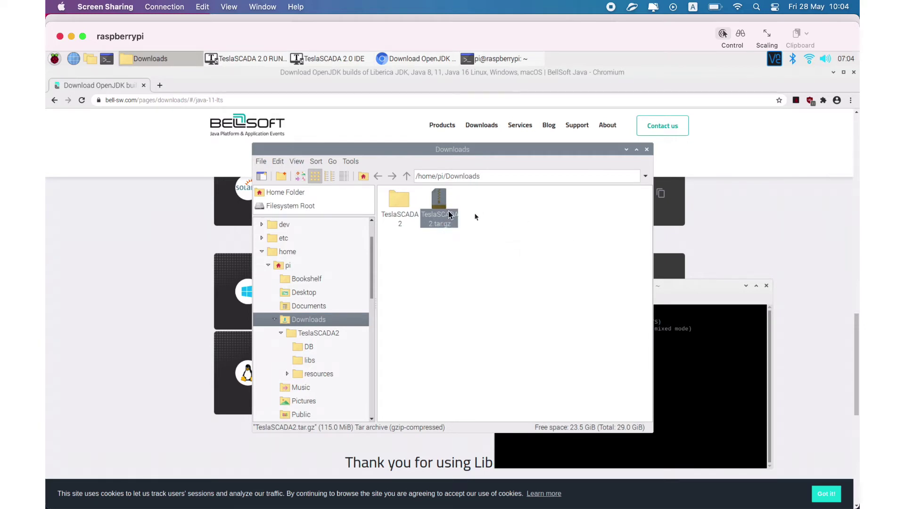
Step: Open the TeslaSCADA2 folder and cancel the prompt to execute TeslaSCADA2Runtime.sh
{"action": "double_click", "coordinate": [400, 203]}
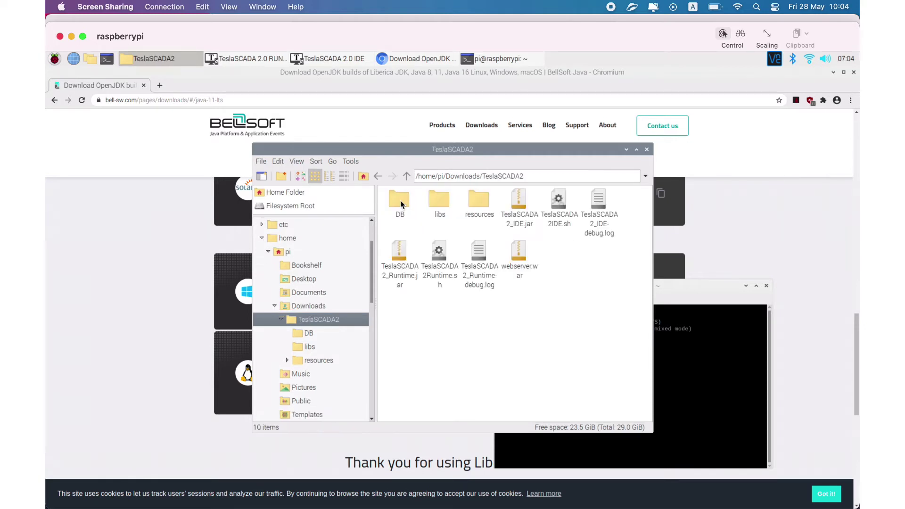
{"action": "left_click", "coordinate": [559, 205]}
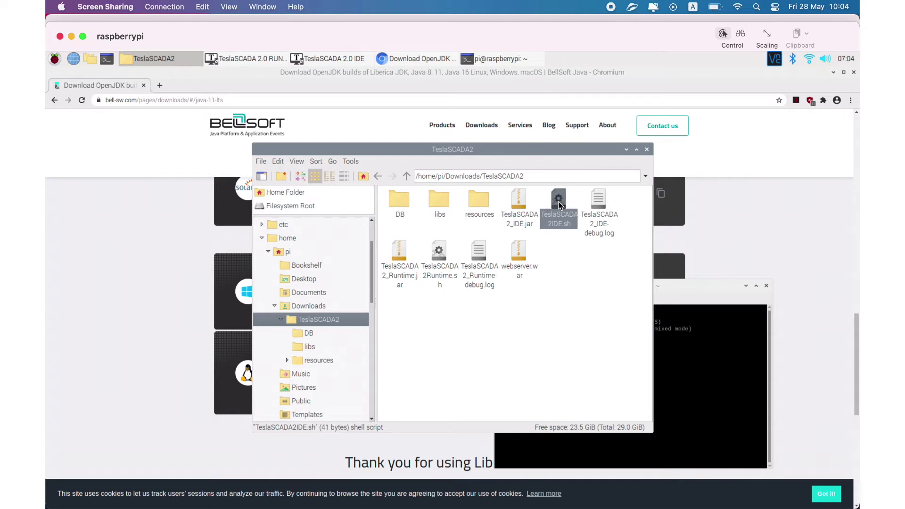
{"action": "left_click", "coordinate": [438, 251]}
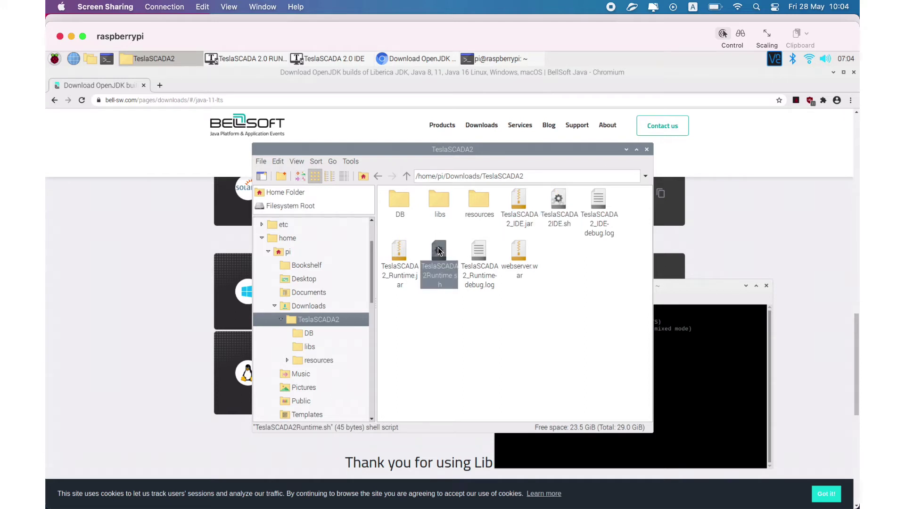
{"action": "double_click", "coordinate": [438, 251]}
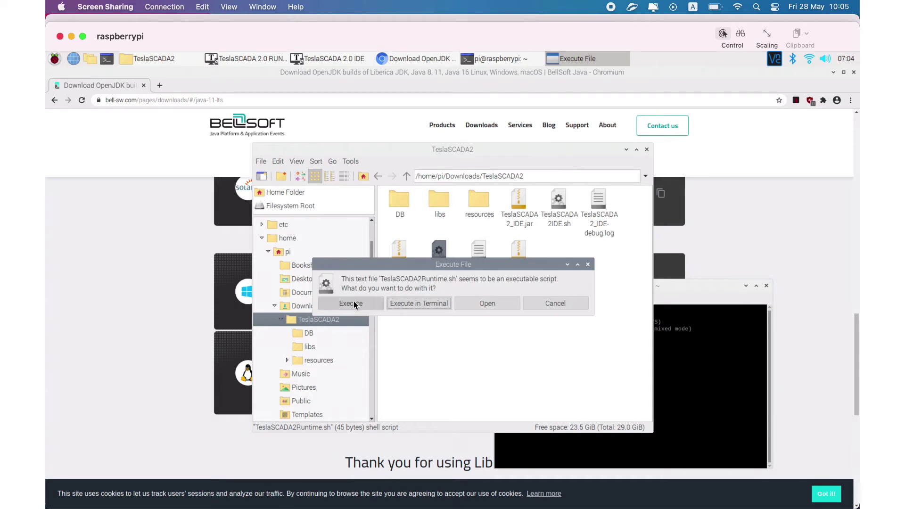
{"action": "left_click", "coordinate": [544, 301]}
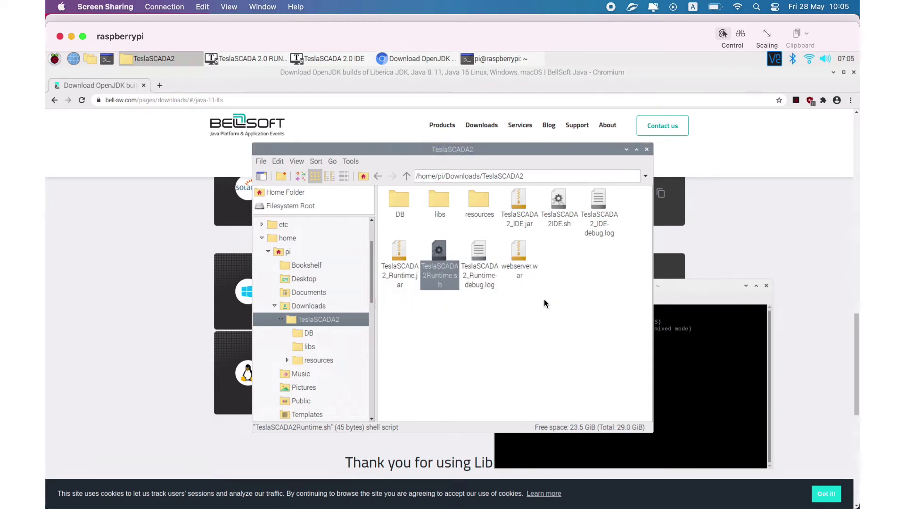
Step: Show the Raspberry project's Servers section in the IDE, adding no new server
{"action": "left_click", "coordinate": [338, 61]}
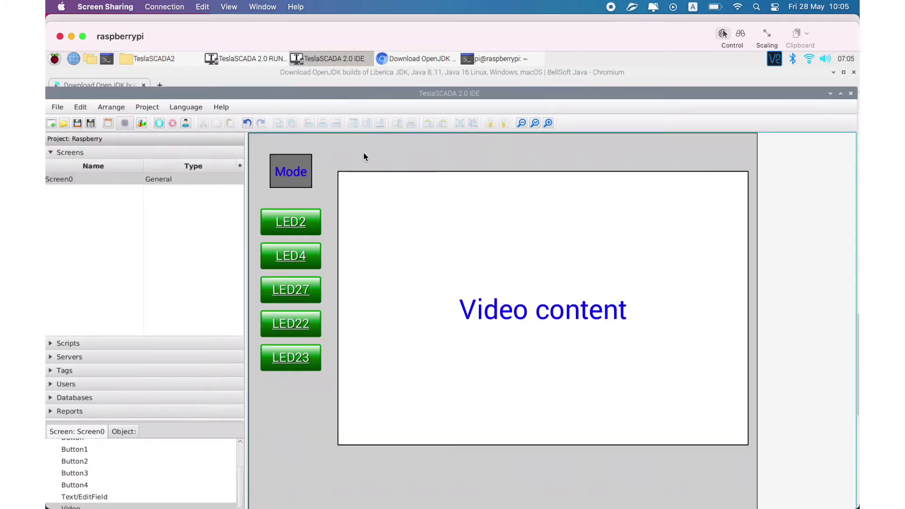
{"action": "left_click", "coordinate": [52, 359]}
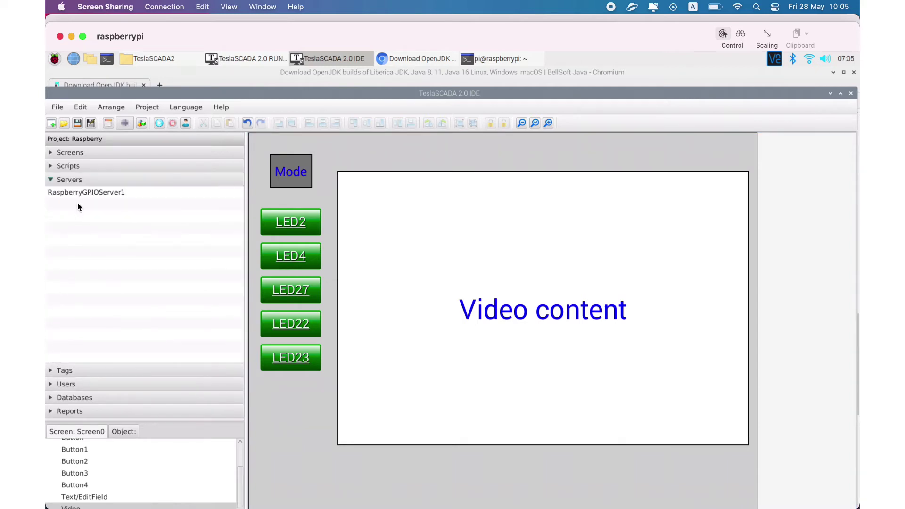
{"action": "right_click", "coordinate": [95, 211]}
{"action": "mouse_move", "coordinate": [116, 218]}
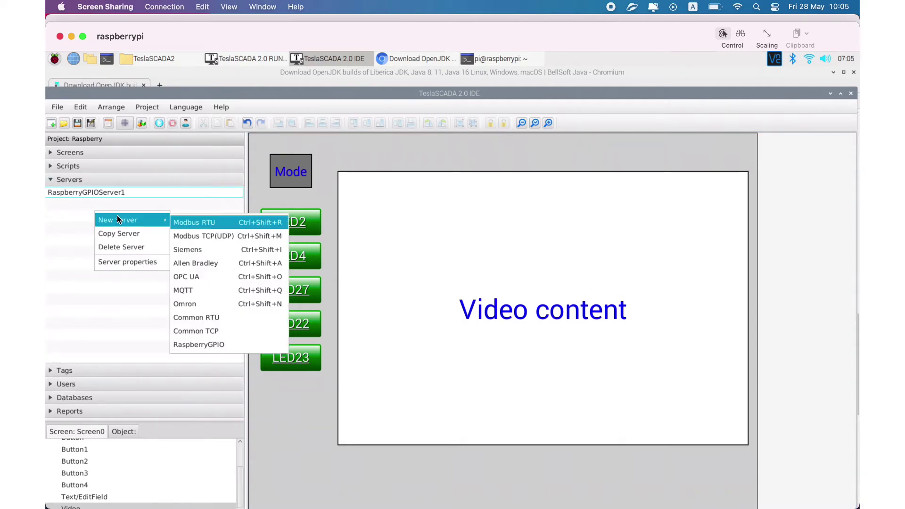
{"action": "mouse_move", "coordinate": [151, 222]}
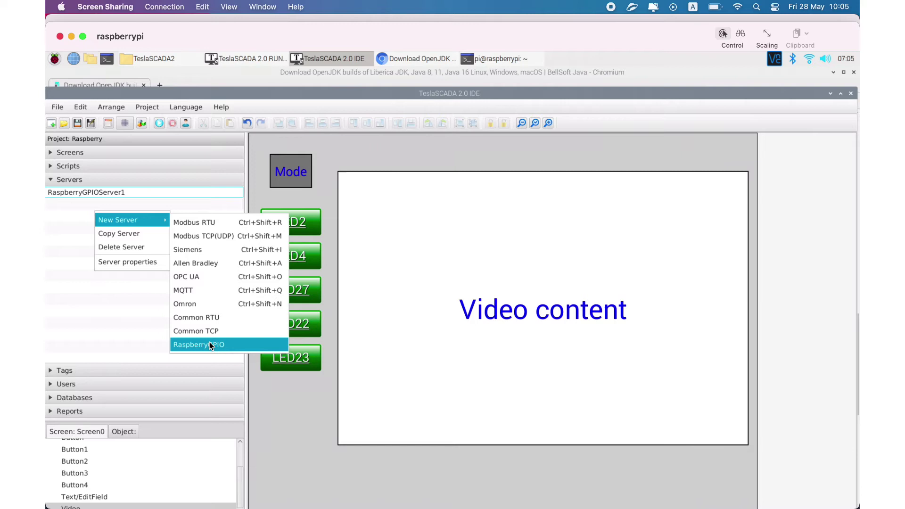
{"action": "left_click", "coordinate": [127, 310]}
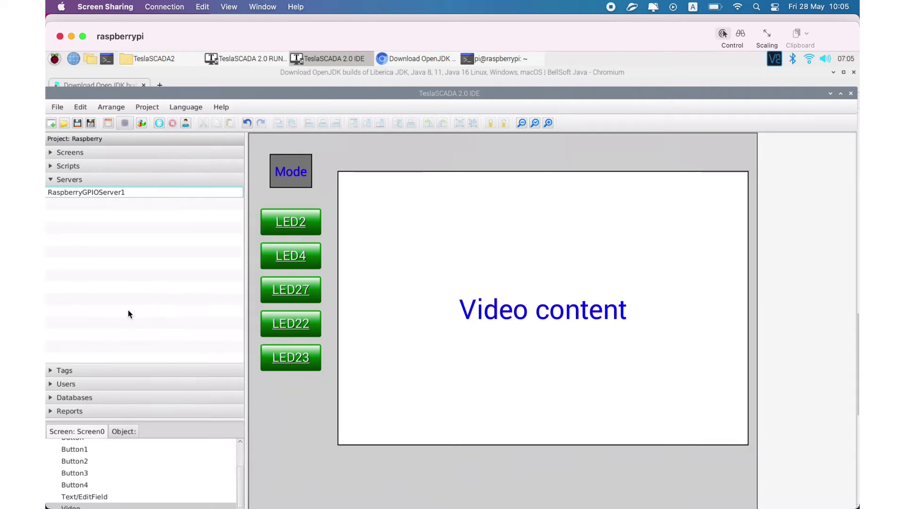
Step: View RaspberryGPIOServer1's Server properties and close them unchanged
{"action": "right_click", "coordinate": [129, 195]}
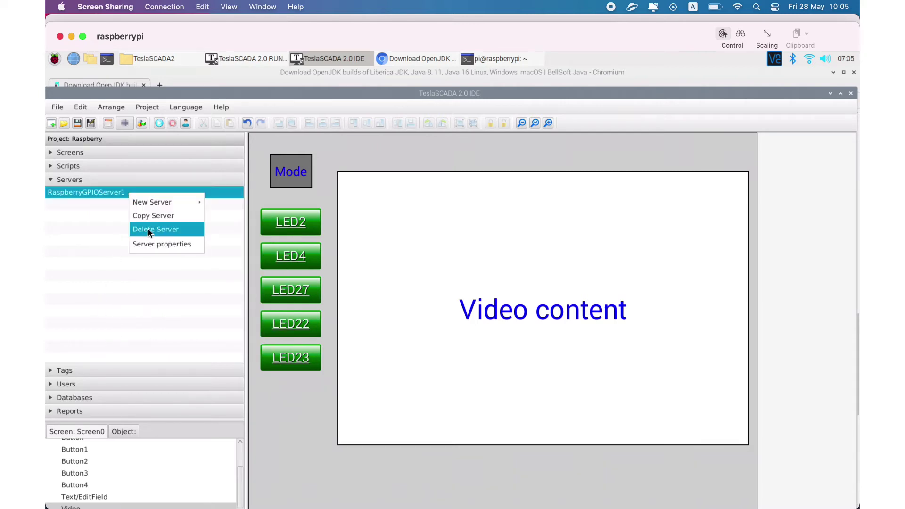
{"action": "mouse_move", "coordinate": [186, 202]}
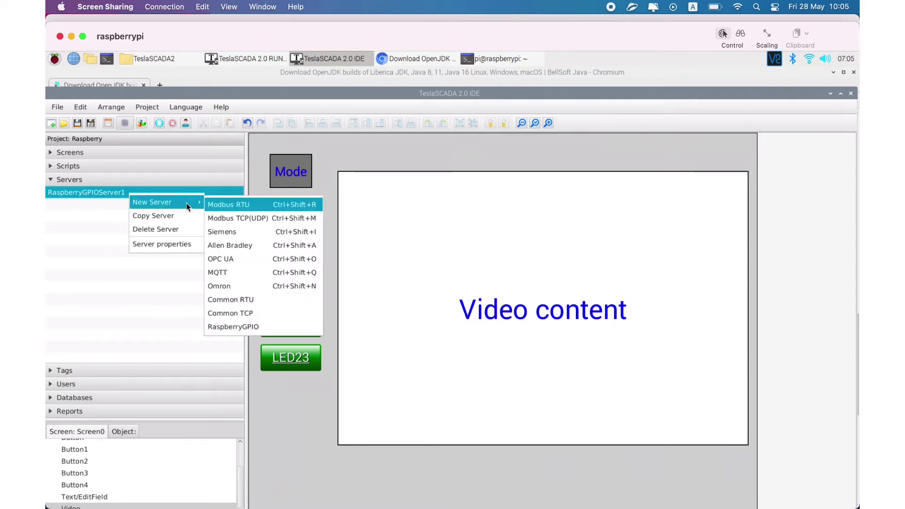
{"action": "left_click", "coordinate": [233, 327]}
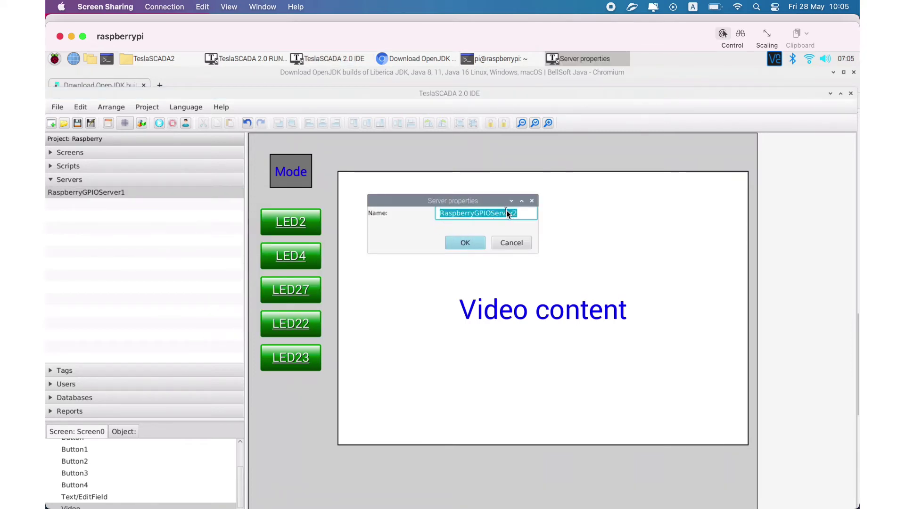
{"action": "left_click", "coordinate": [532, 201]}
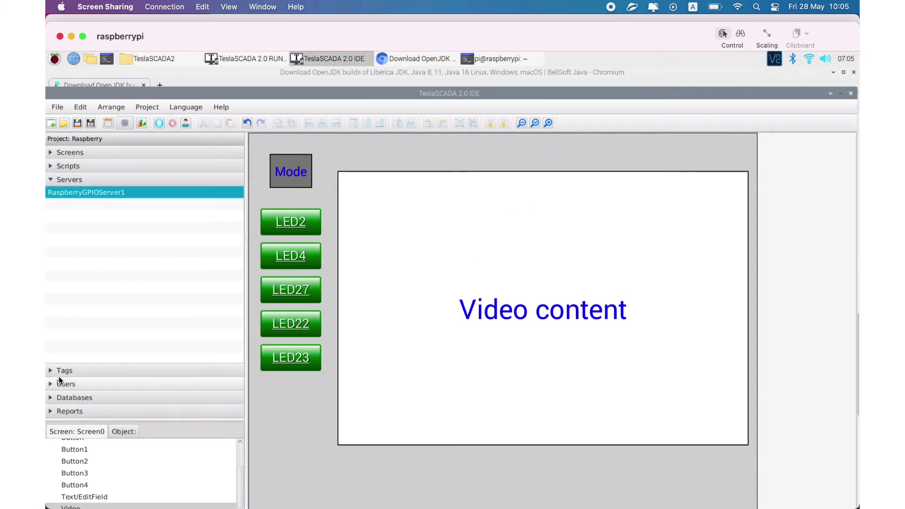
Step: Expand Tags and review the button tag's GPIO pin pointer settings without changes
{"action": "left_click", "coordinate": [52, 369]}
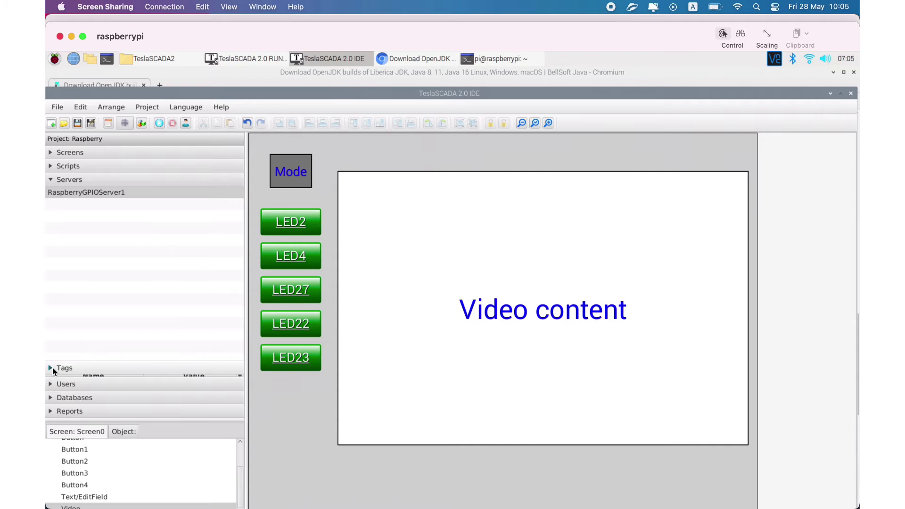
{"action": "left_click", "coordinate": [68, 220]}
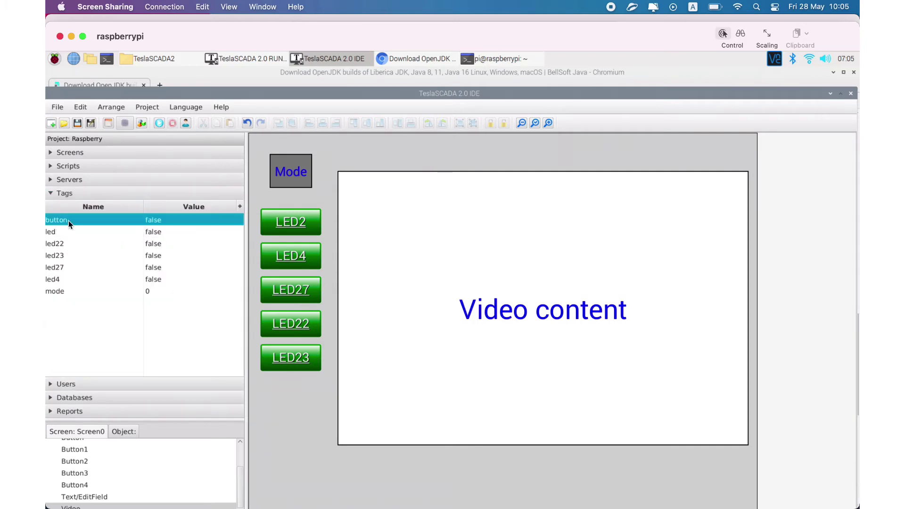
{"action": "double_click", "coordinate": [69, 220]}
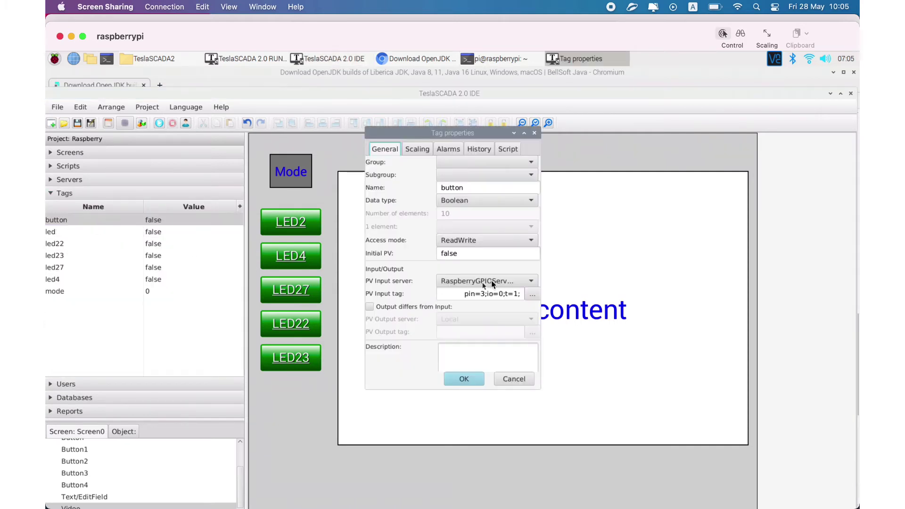
{"action": "left_click", "coordinate": [528, 295]}
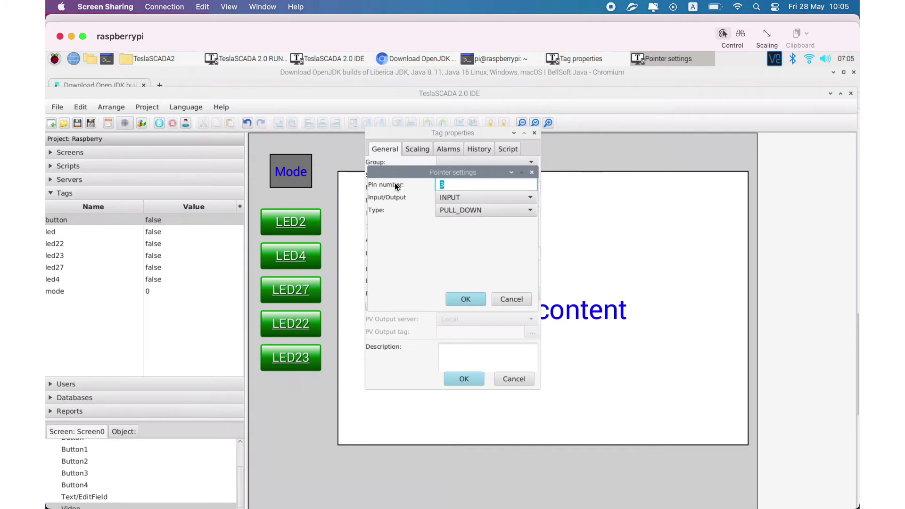
{"action": "left_click", "coordinate": [512, 298]}
{"action": "left_click", "coordinate": [513, 379]}
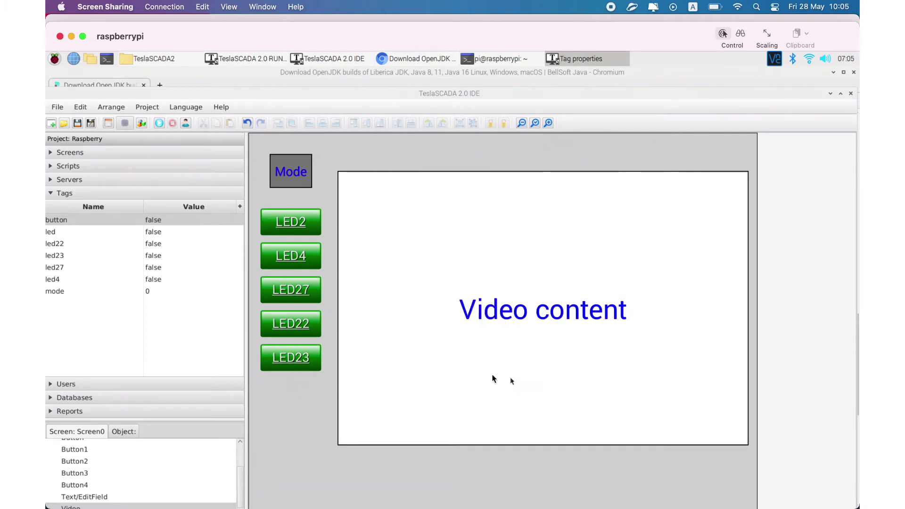
Step: Review the led tag's GPIO pin pointer settings and cancel without changes
{"action": "left_click", "coordinate": [106, 233]}
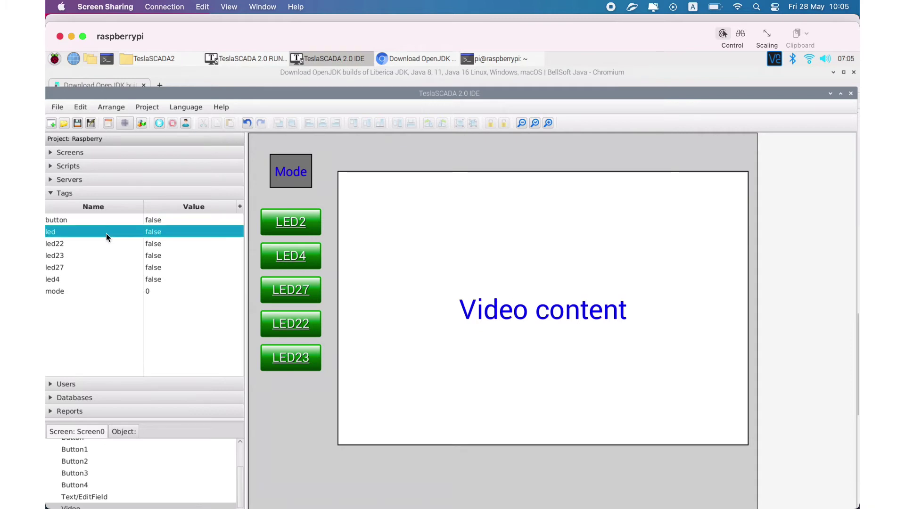
{"action": "double_click", "coordinate": [106, 233]}
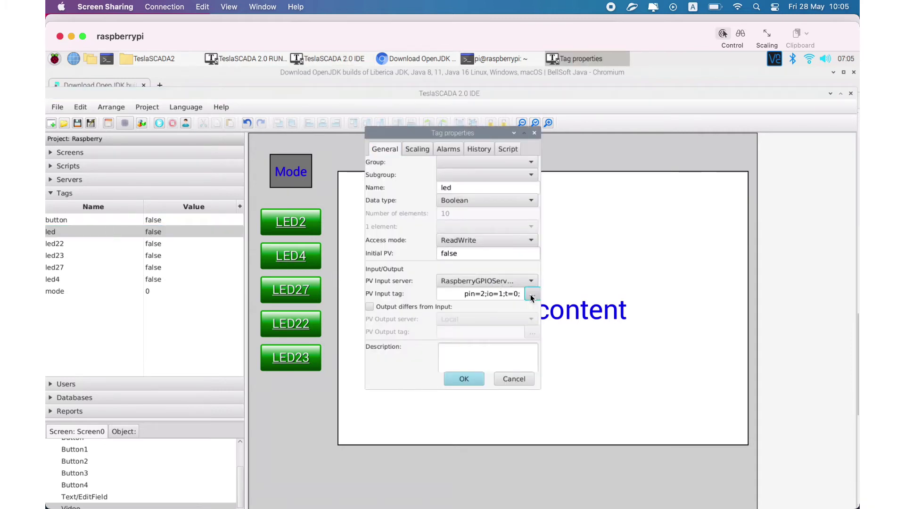
{"action": "left_click", "coordinate": [531, 296]}
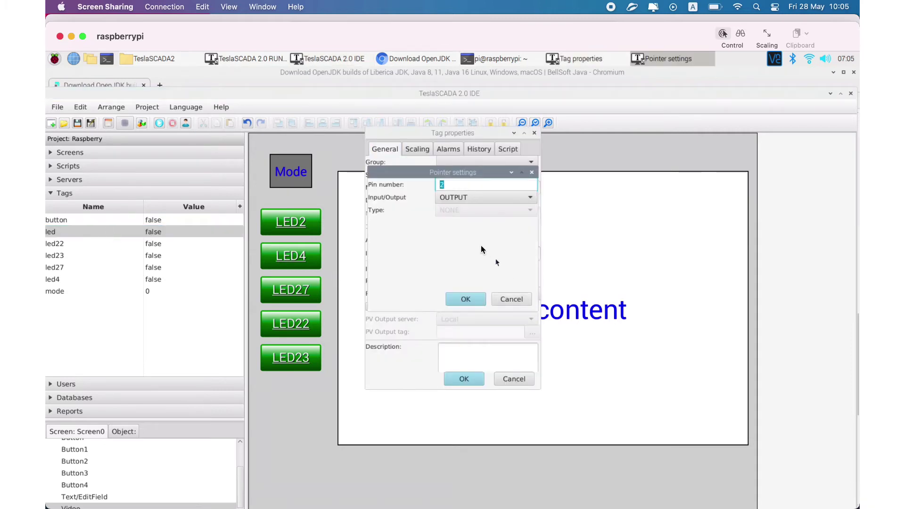
{"action": "left_click", "coordinate": [511, 298]}
{"action": "left_click", "coordinate": [511, 377]}
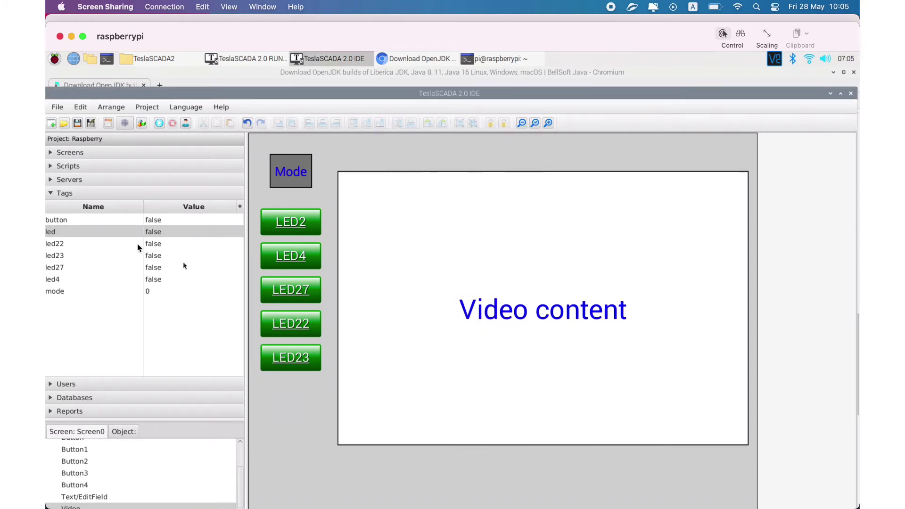
Step: Open the modechange code, then the RTrig, FTrig and Multivibrator diagrams in turn
{"action": "left_click", "coordinate": [57, 165]}
{"action": "left_click", "coordinate": [67, 192]}
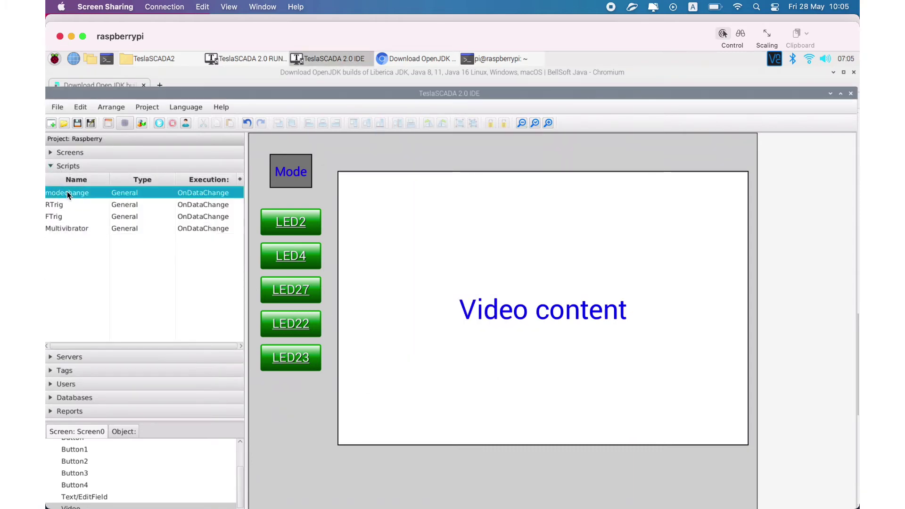
{"action": "double_click", "coordinate": [67, 192]}
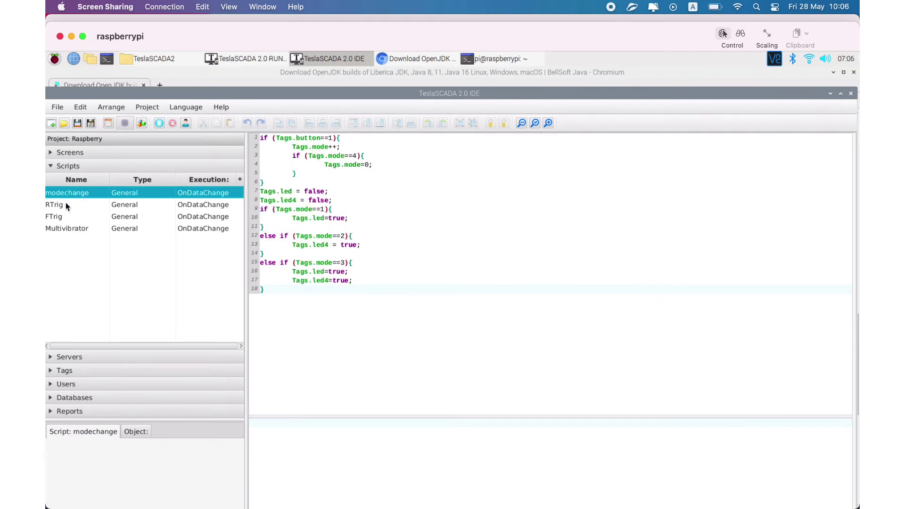
{"action": "double_click", "coordinate": [64, 204]}
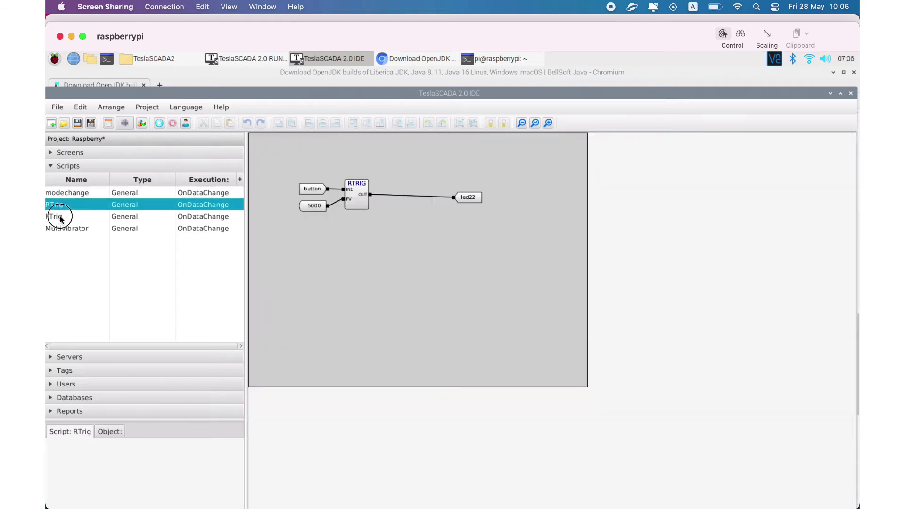
{"action": "double_click", "coordinate": [61, 217]}
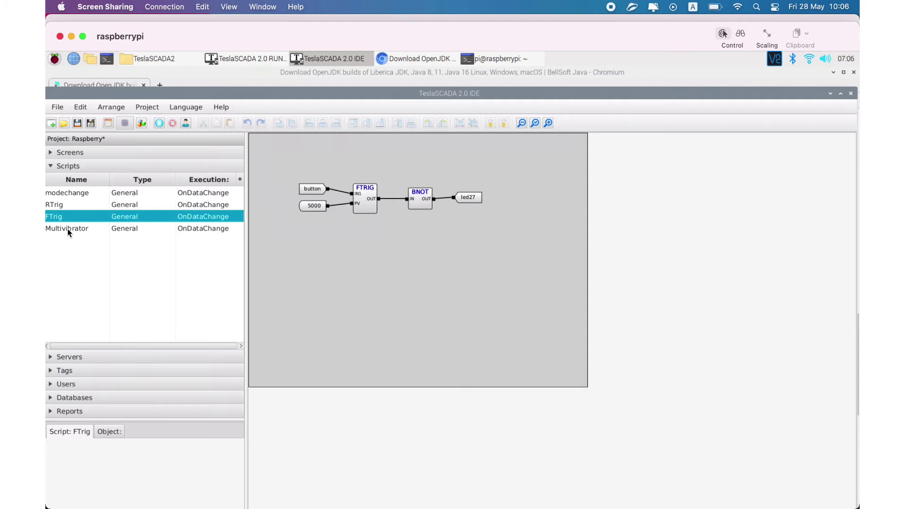
{"action": "double_click", "coordinate": [64, 226]}
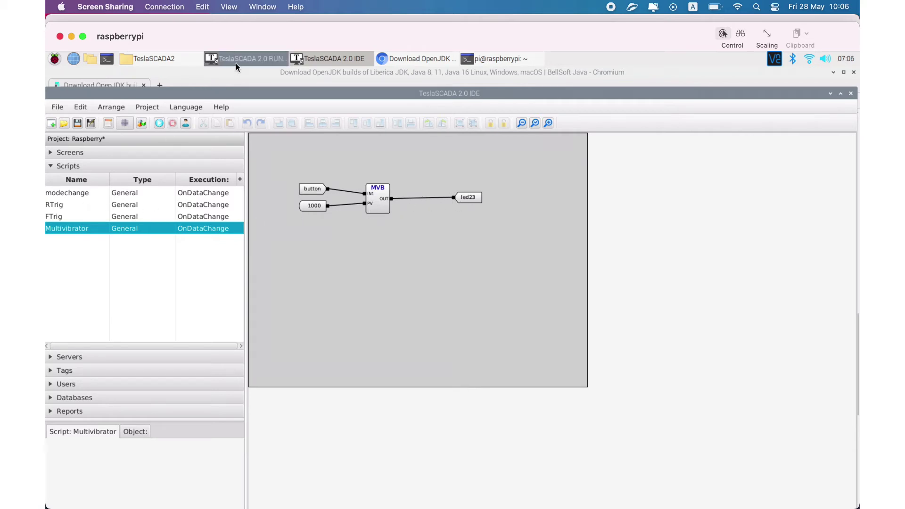
Step: Reopen Screen0 and check the Video object's RTSP stream properties, closing them unchanged
{"action": "left_click", "coordinate": [91, 156]}
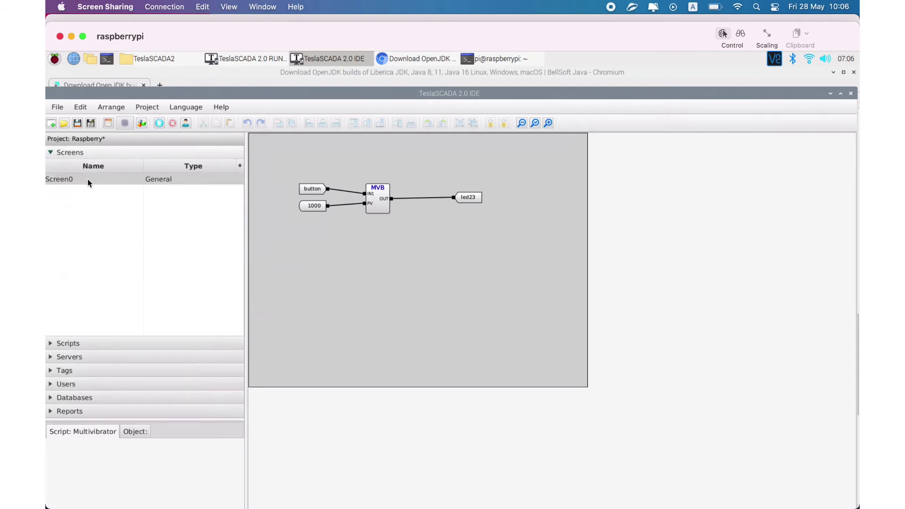
{"action": "double_click", "coordinate": [89, 183]}
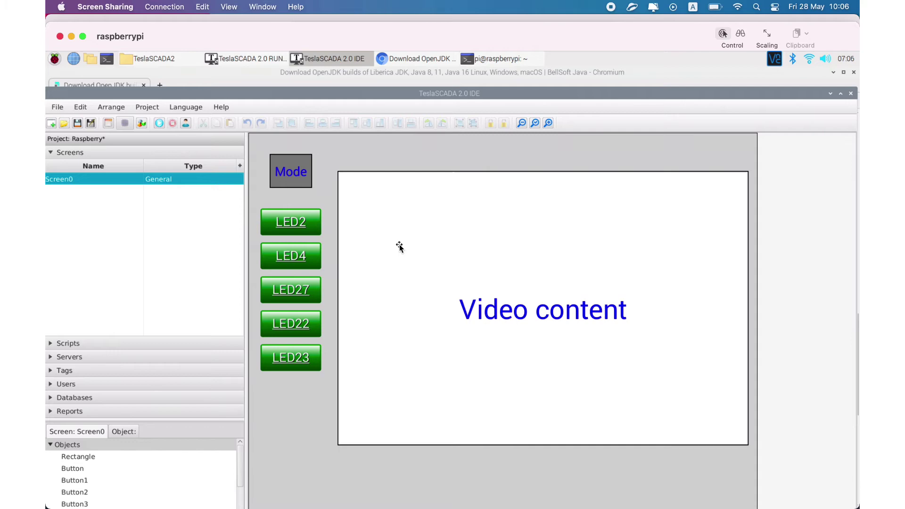
{"action": "double_click", "coordinate": [400, 245]}
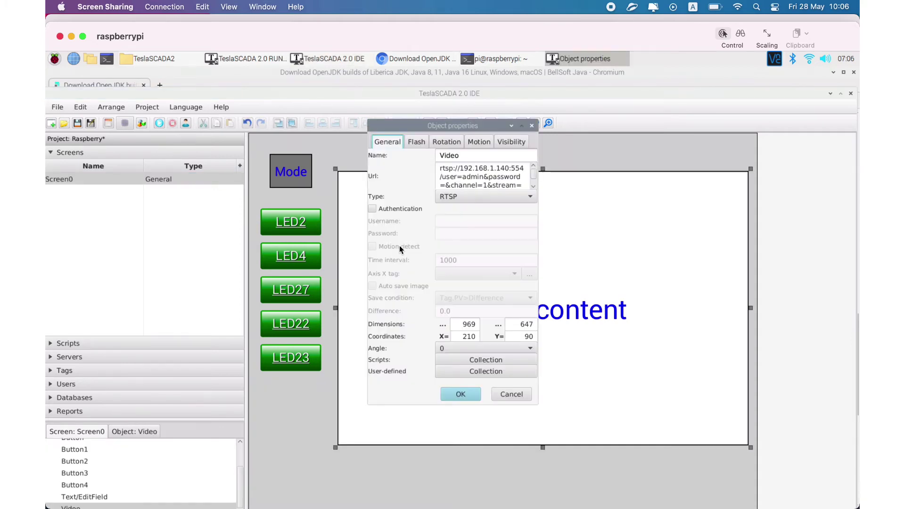
{"action": "left_click", "coordinate": [531, 126]}
{"action": "left_click", "coordinate": [55, 59]}
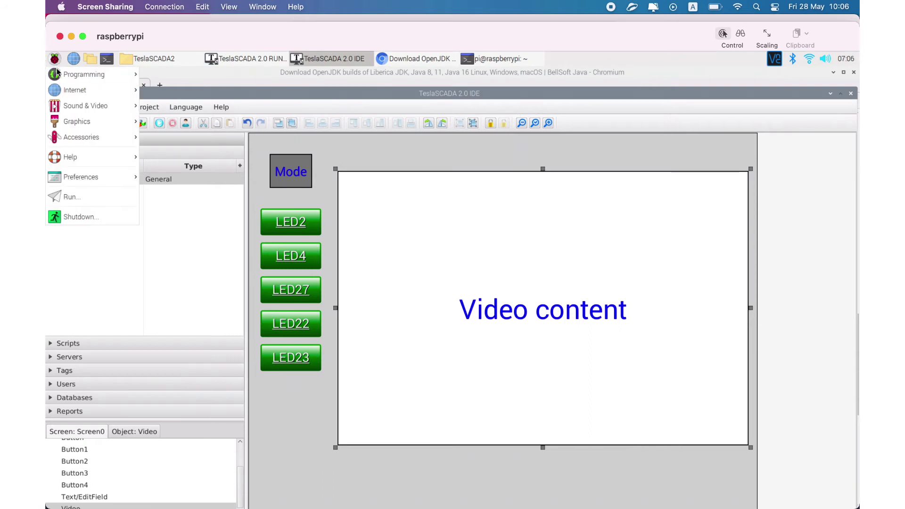
{"action": "mouse_move", "coordinate": [68, 133]}
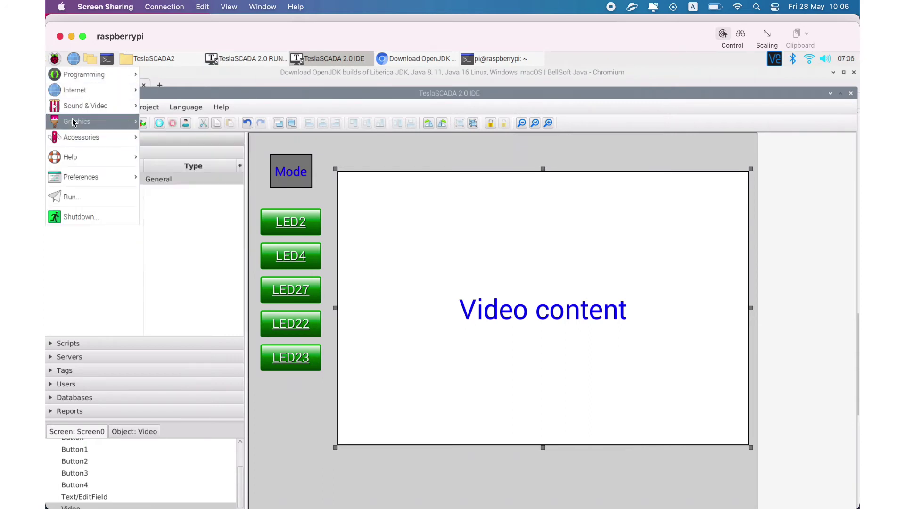
{"action": "mouse_move", "coordinate": [77, 109]}
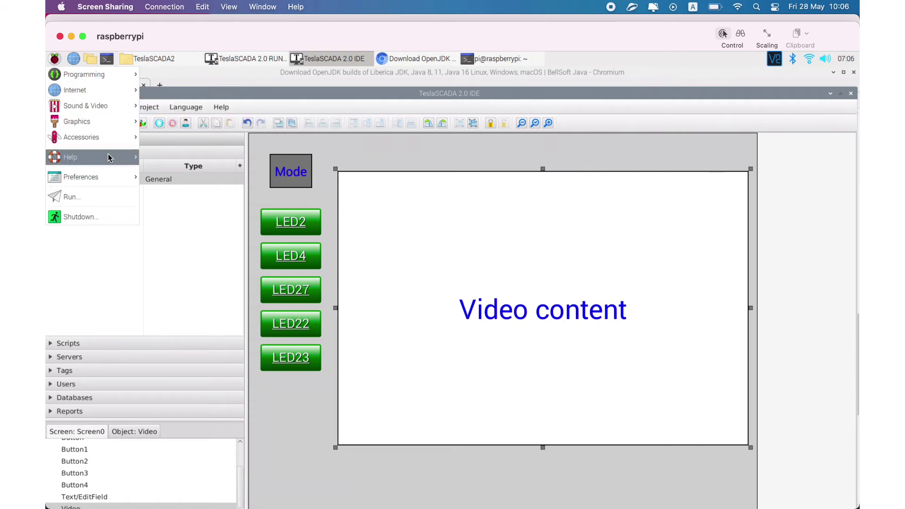
{"action": "mouse_move", "coordinate": [106, 178]}
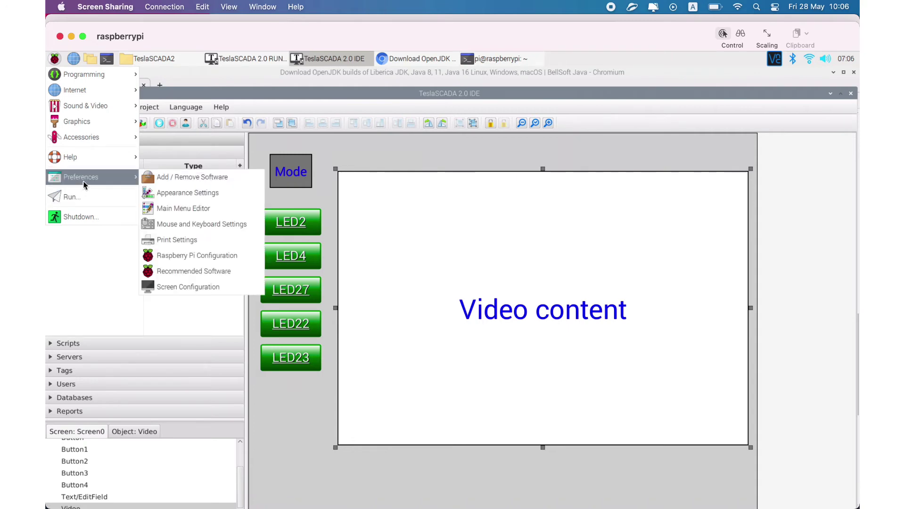
{"action": "left_click", "coordinate": [194, 256]}
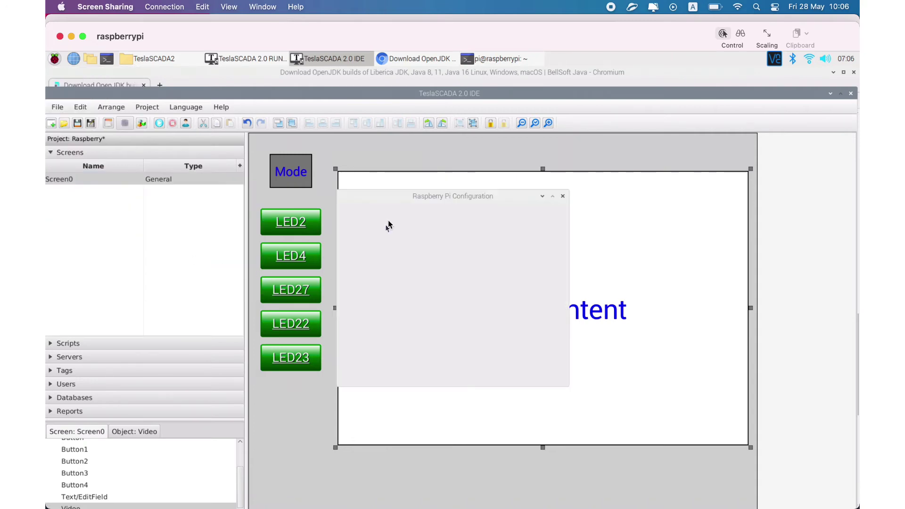
{"action": "left_click", "coordinate": [489, 216]}
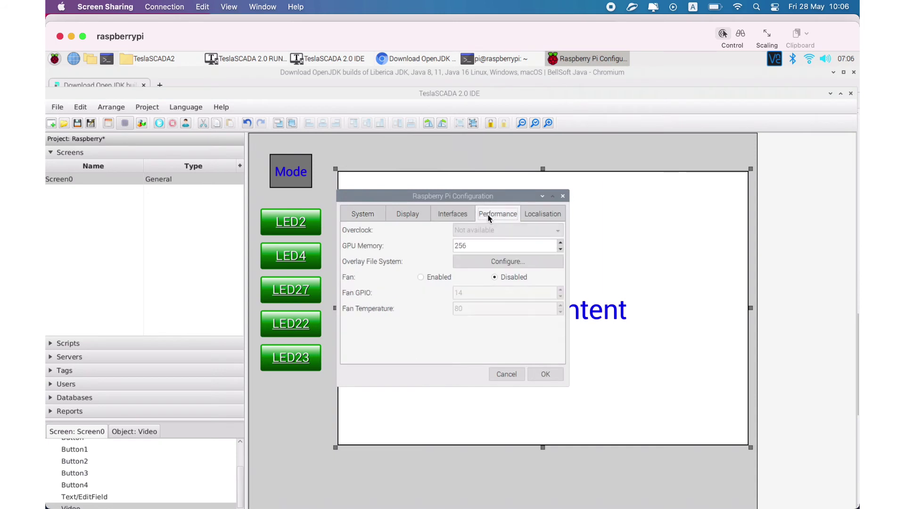
{"action": "left_click", "coordinate": [469, 247]}
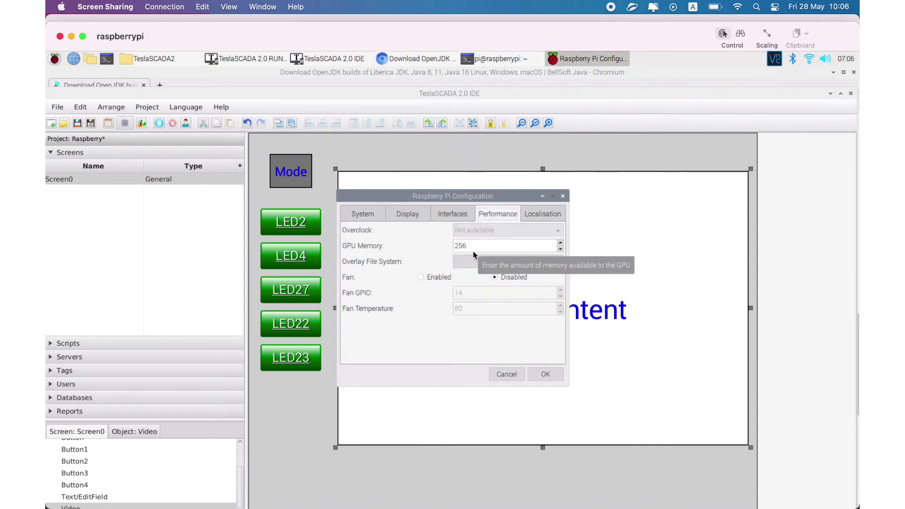
{"action": "left_click", "coordinate": [519, 374]}
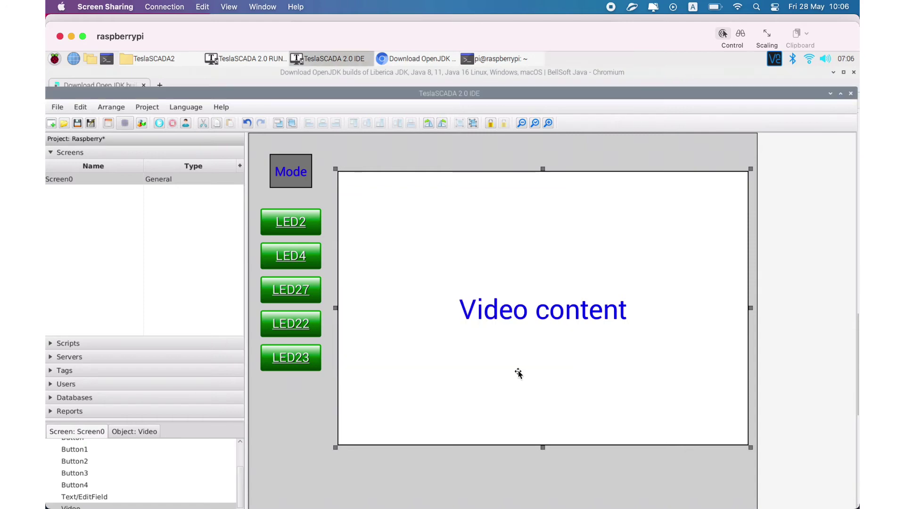
Step: Run the RaspberryPI project in Runtime, toggle LED23 with the camera live, then stop it
{"action": "left_click", "coordinate": [261, 58]}
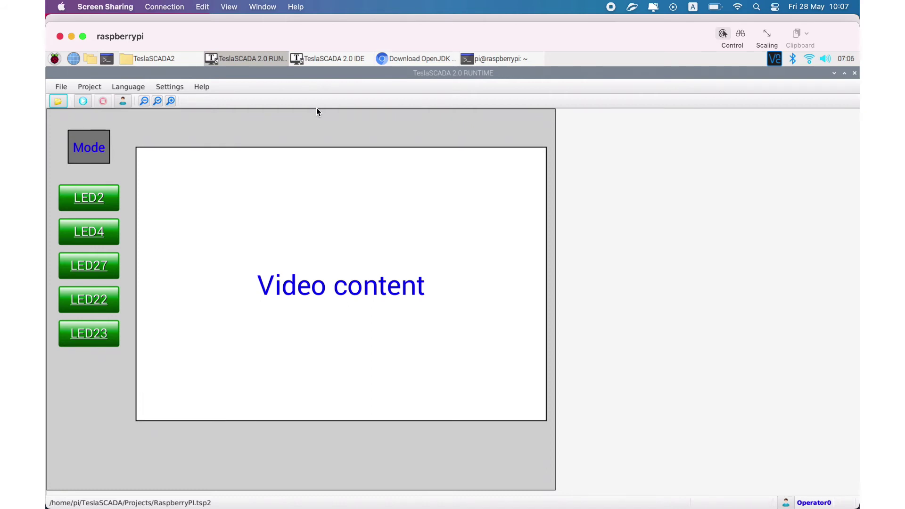
{"action": "left_click", "coordinate": [85, 101]}
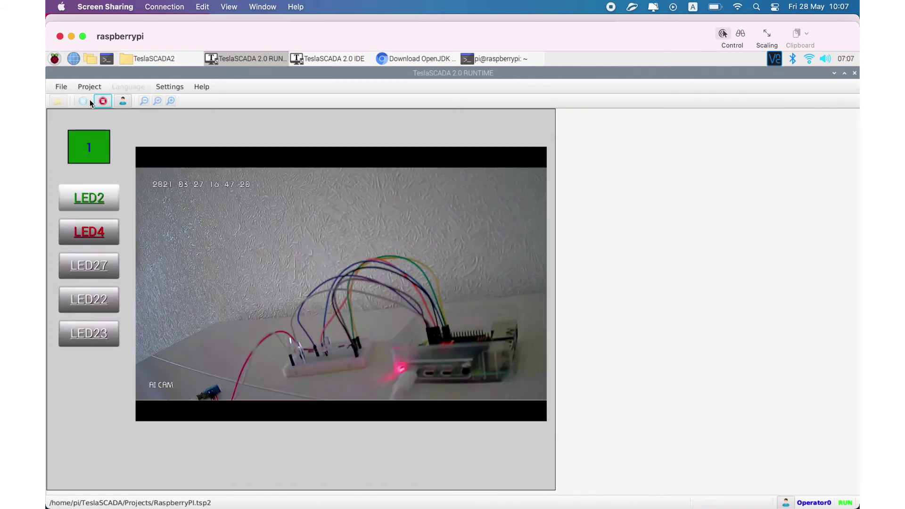
{"action": "left_click", "coordinate": [100, 340]}
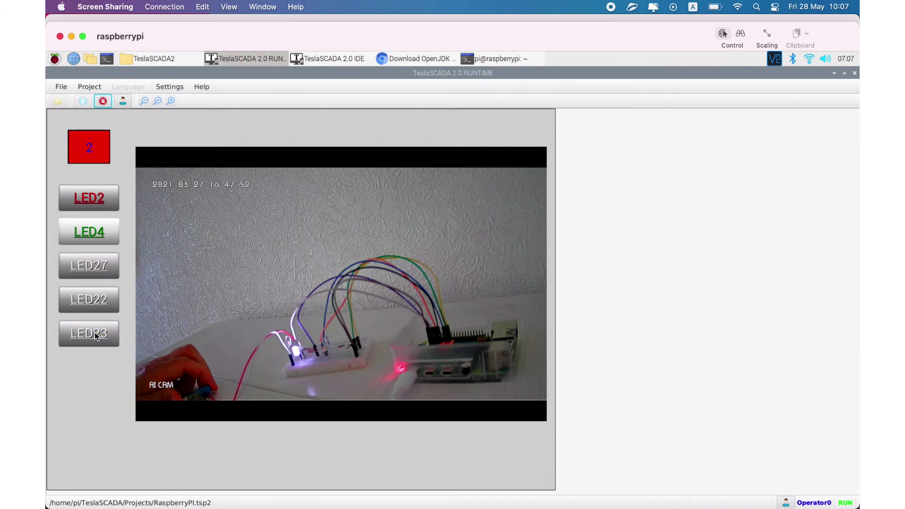
{"action": "left_click", "coordinate": [103, 101]}
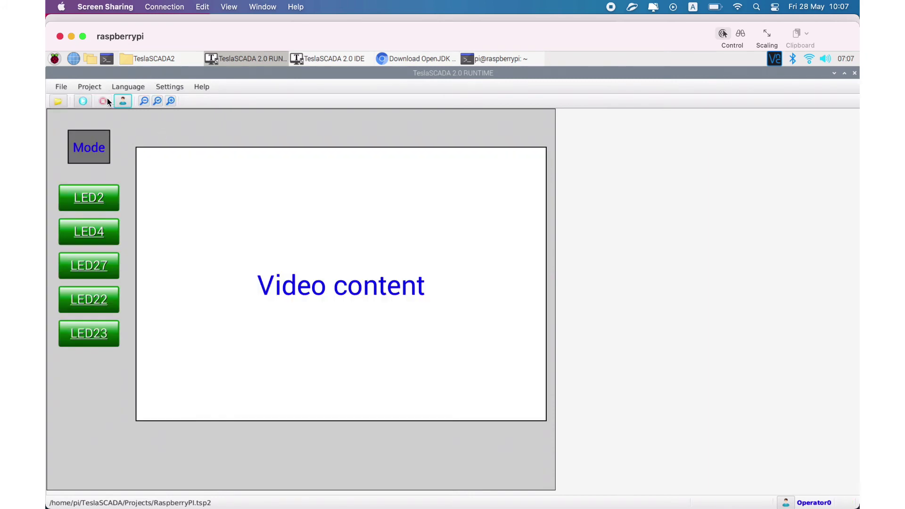
Step: Load opcuaowencloud2.tsp2, run it with an empty-password login to read temperature and humidity, then stop it
{"action": "left_click", "coordinate": [57, 102]}
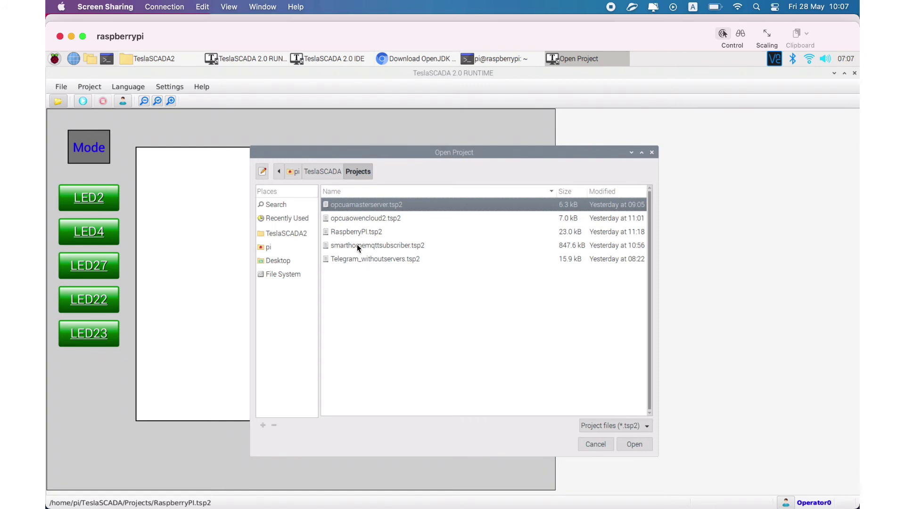
{"action": "double_click", "coordinate": [356, 218]}
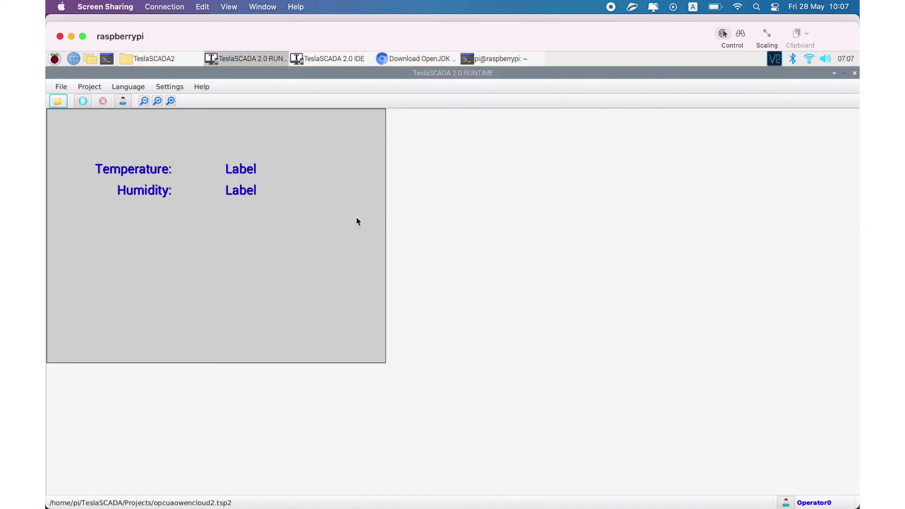
{"action": "left_click", "coordinate": [85, 97]}
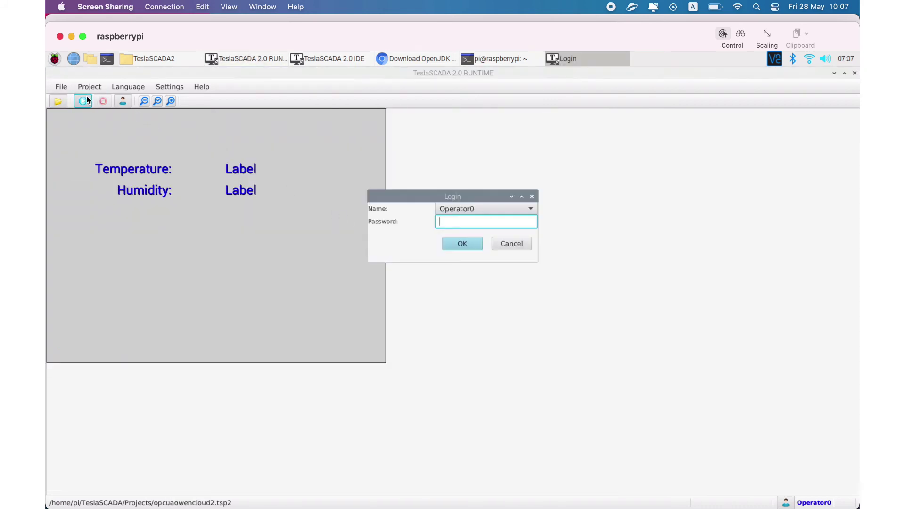
{"action": "left_click", "coordinate": [472, 241]}
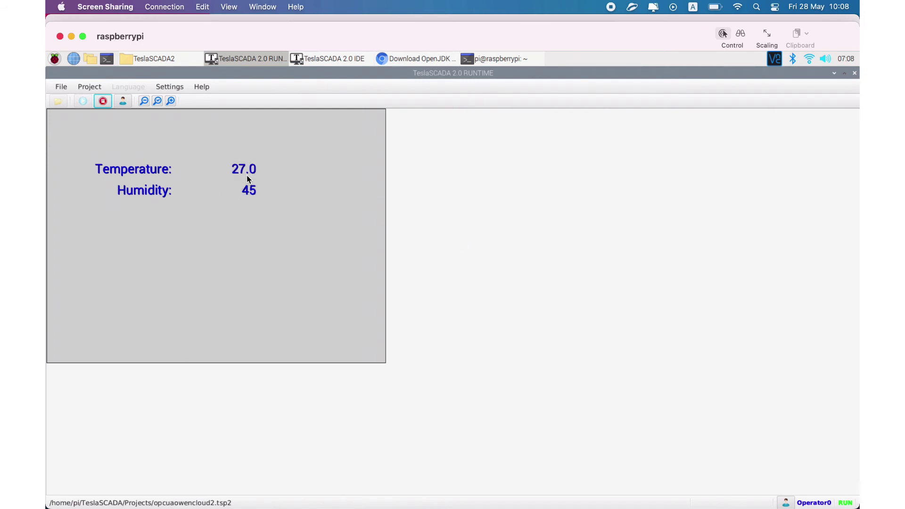
{"action": "left_click", "coordinate": [103, 102]}
{"action": "left_click", "coordinate": [477, 247]}
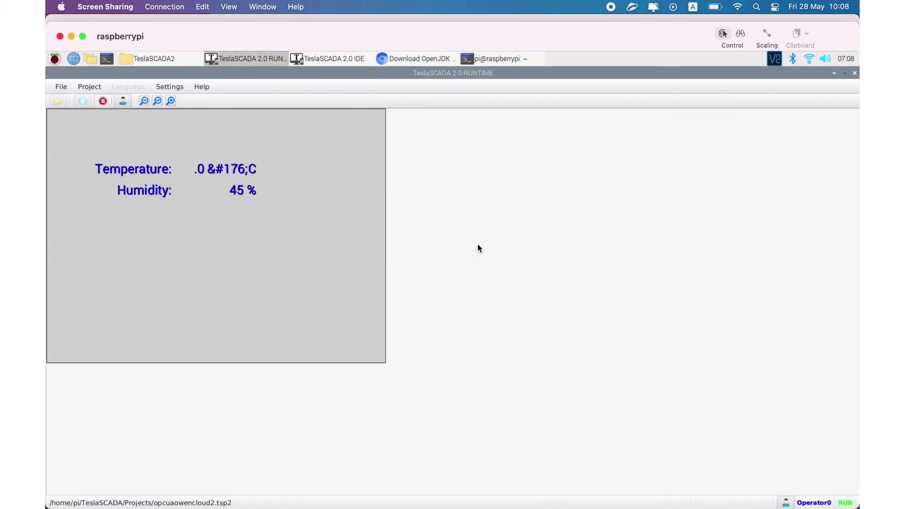
{"action": "left_click", "coordinate": [57, 102]}
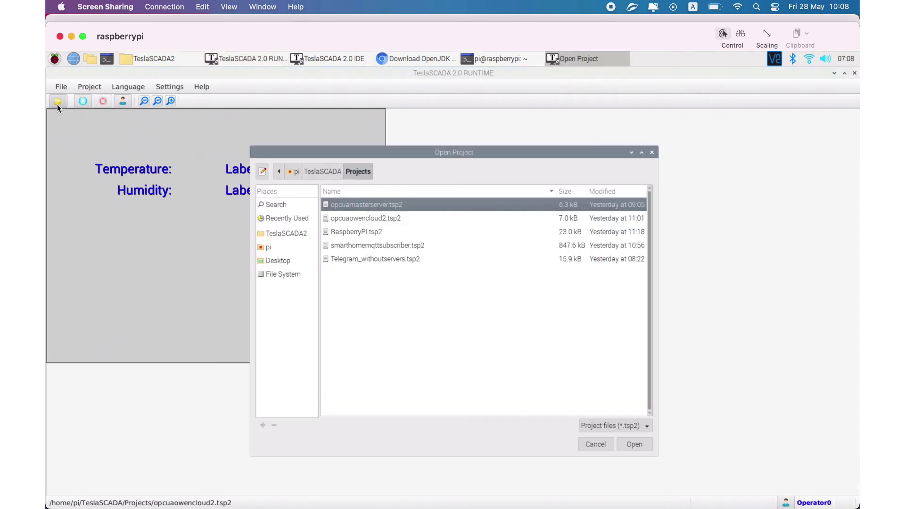
Step: Open smarthomemqttsubscriber.tsp2, run it, lower the Living room slider, then stop it
{"action": "left_click", "coordinate": [362, 245]}
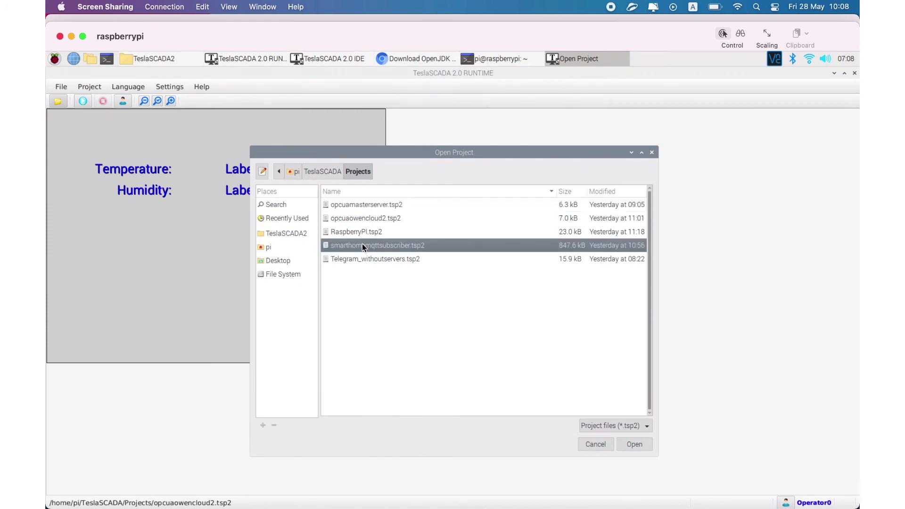
{"action": "key", "text": "Return"}
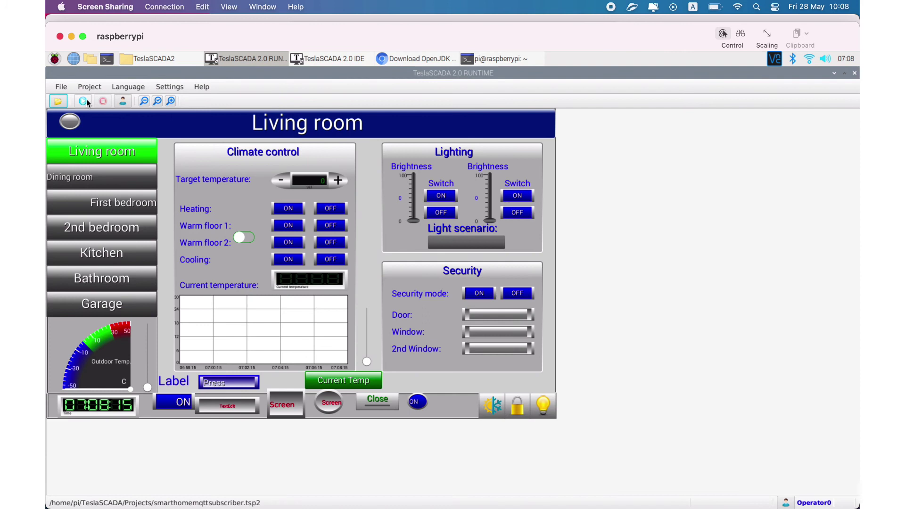
{"action": "left_click", "coordinate": [83, 101]}
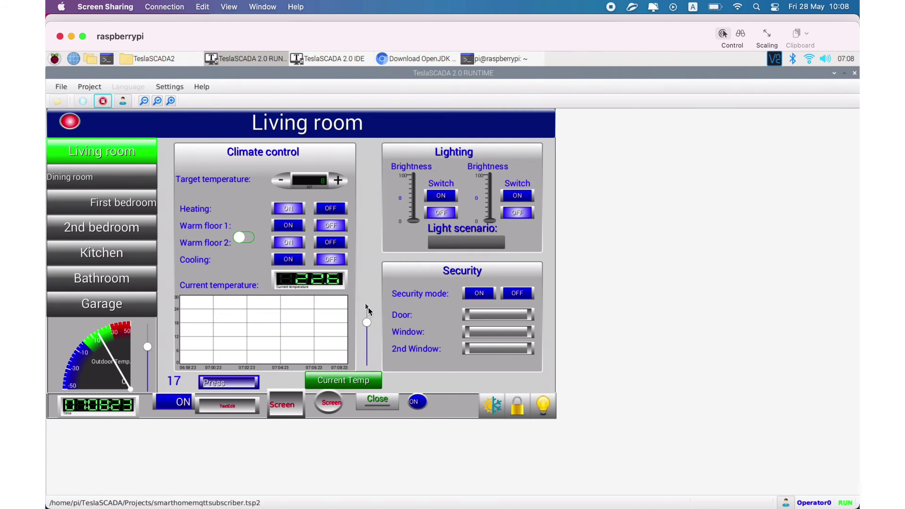
{"action": "mouse_move", "coordinate": [367, 328]}
{"action": "left_mouse_down"}
{"action": "mouse_move", "coordinate": [365, 345]}
{"action": "mouse_move", "coordinate": [366, 325]}
{"action": "left_mouse_up"}
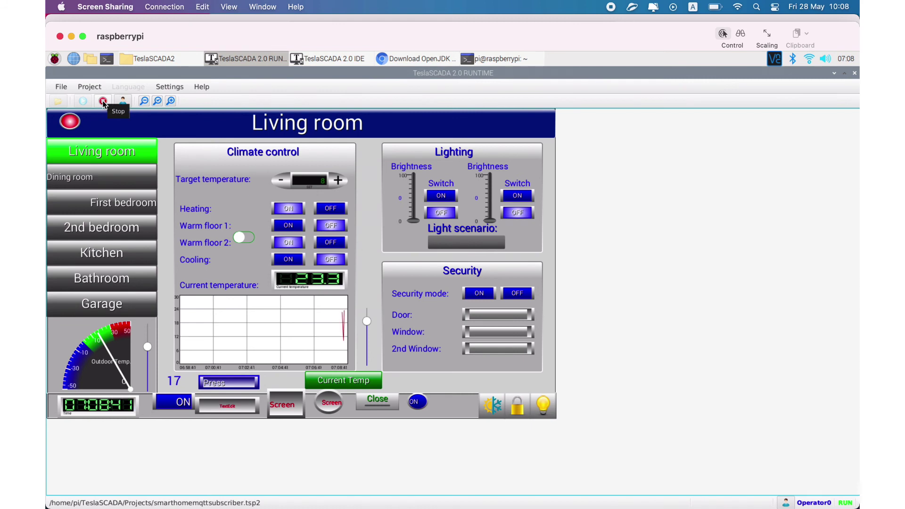
{"action": "left_click", "coordinate": [102, 101]}
Step: Open the Telegram_withoutservers.tsp2 project and start it running in the Runtime
{"action": "left_click", "coordinate": [57, 100]}
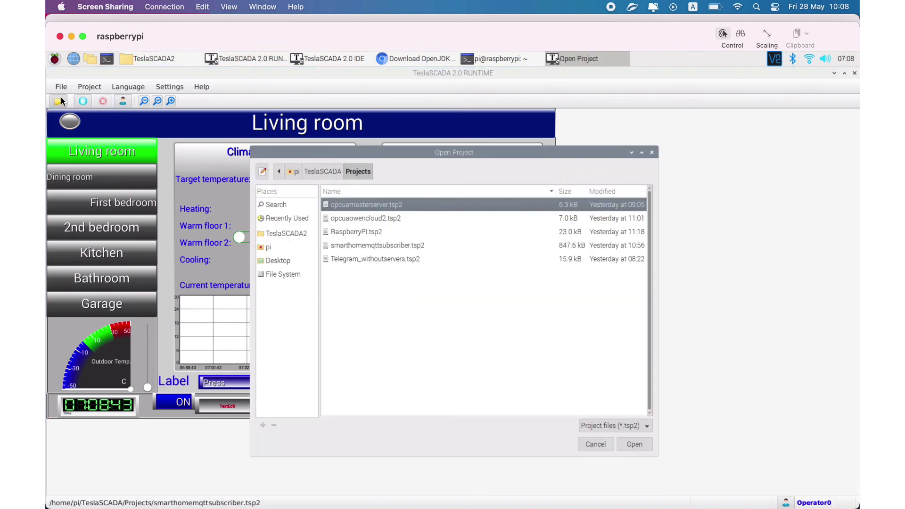
{"action": "left_click", "coordinate": [365, 259]}
{"action": "left_click", "coordinate": [635, 444]}
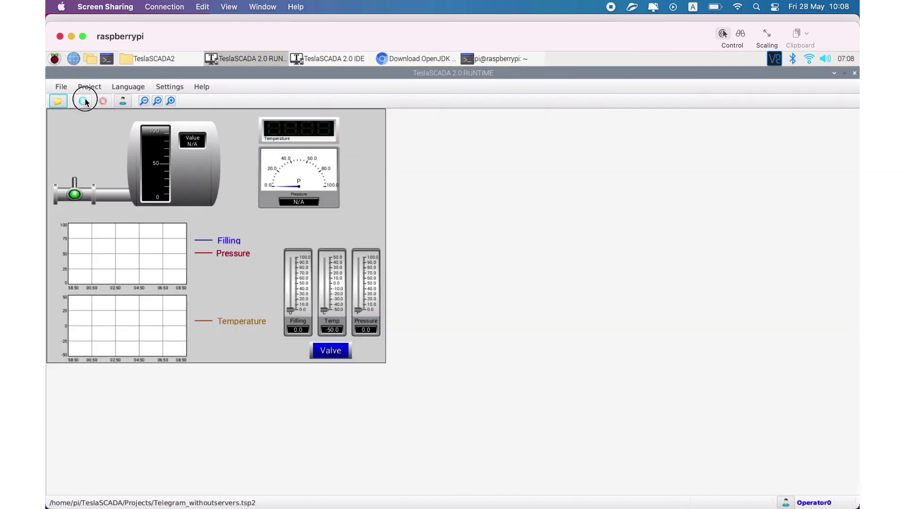
{"action": "left_click", "coordinate": [83, 100]}
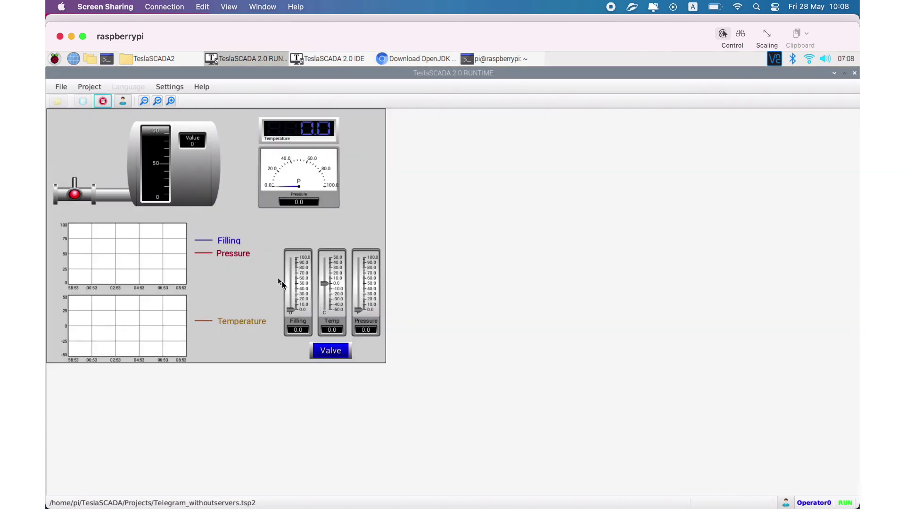
Step: Push Filling above 90, then lower it to about 42.2, dismissing the Filling and Temperature alerts
{"action": "left_click_drag", "start_coordinate": [293, 311], "coordinate": [296, 247]}
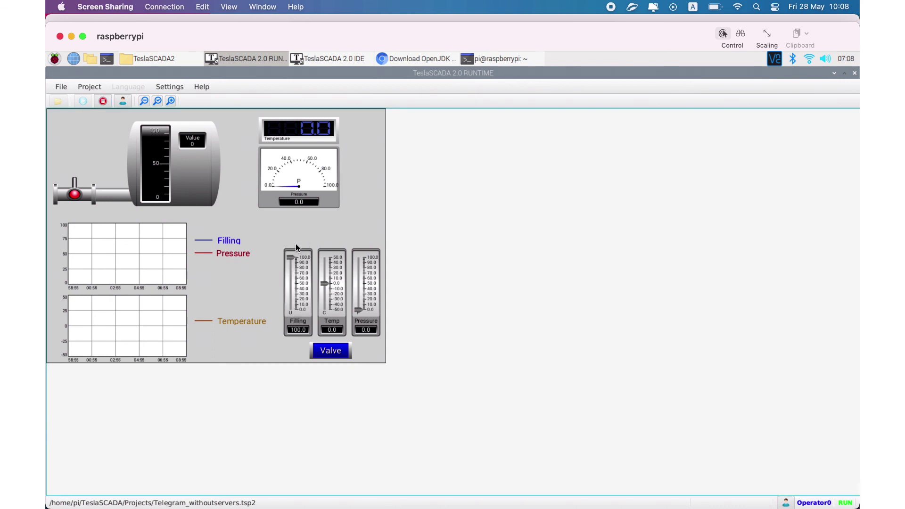
{"action": "left_click", "coordinate": [516, 243]}
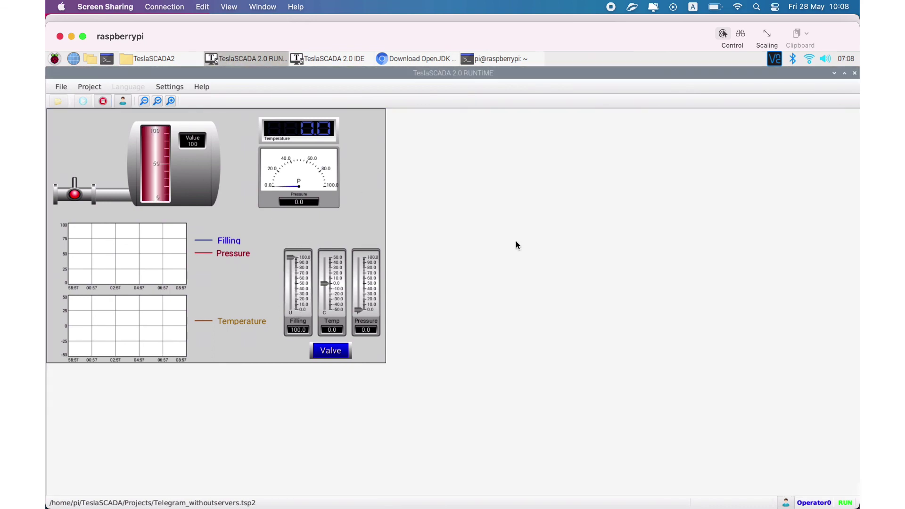
{"action": "left_click_drag", "start_coordinate": [293, 259], "coordinate": [360, 269]}
{"action": "left_click", "coordinate": [507, 244]}
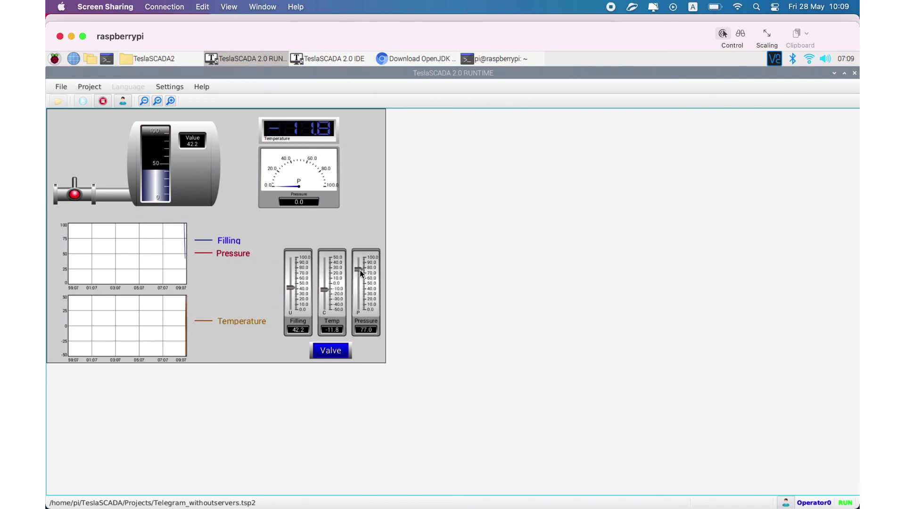